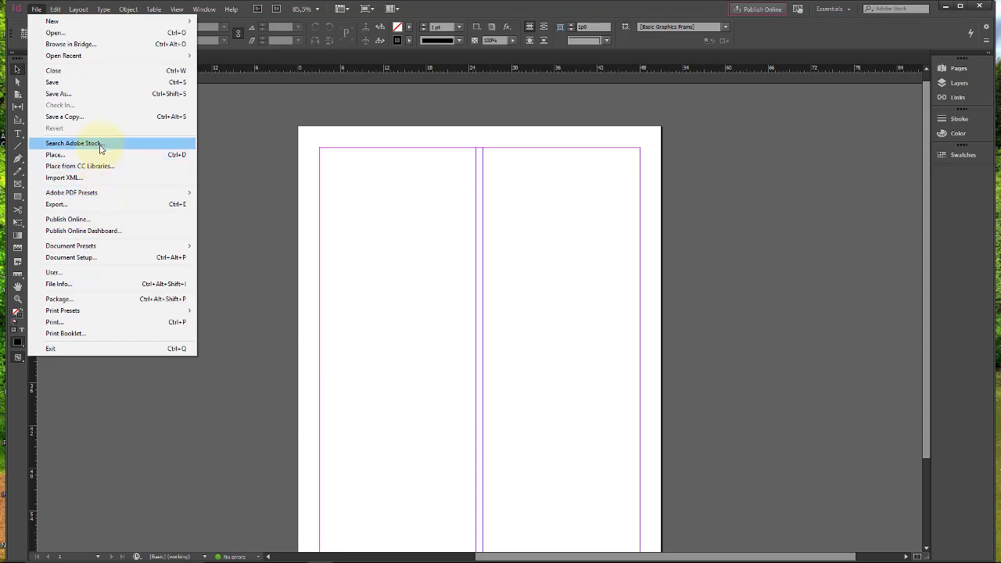
Step: Start placing an external file and review the list of importable file formats
left_click(103, 156)
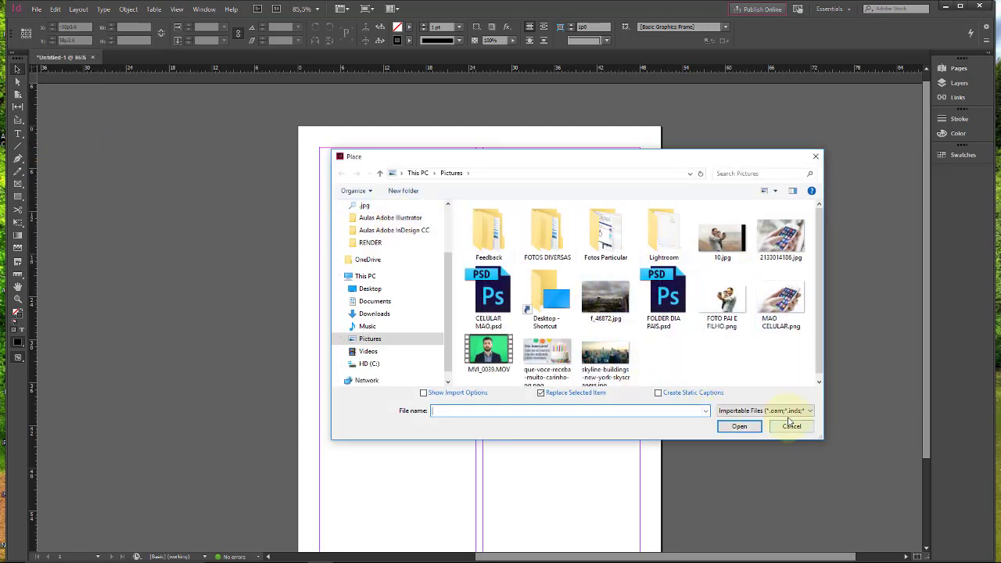
left_click(793, 413)
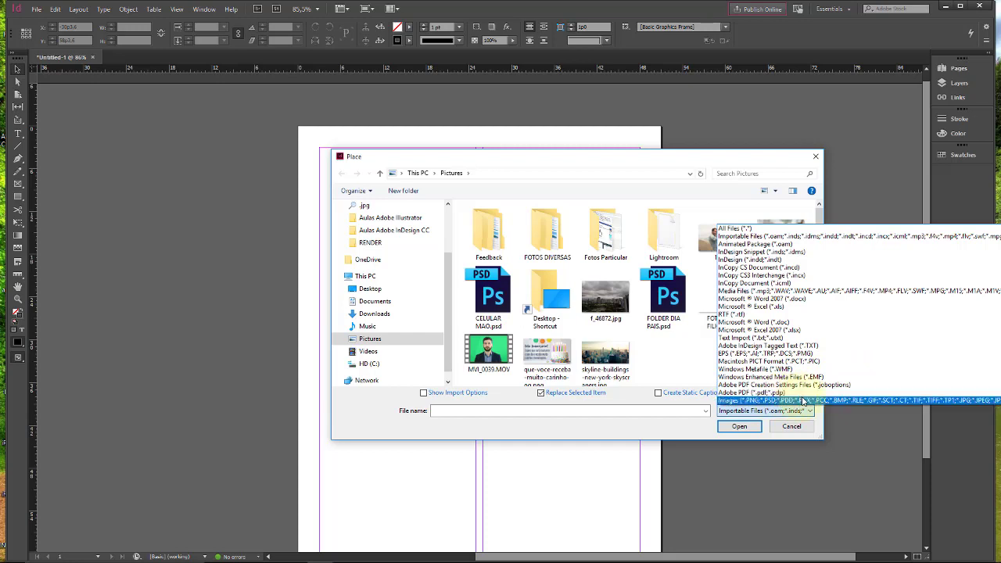
left_click(623, 165)
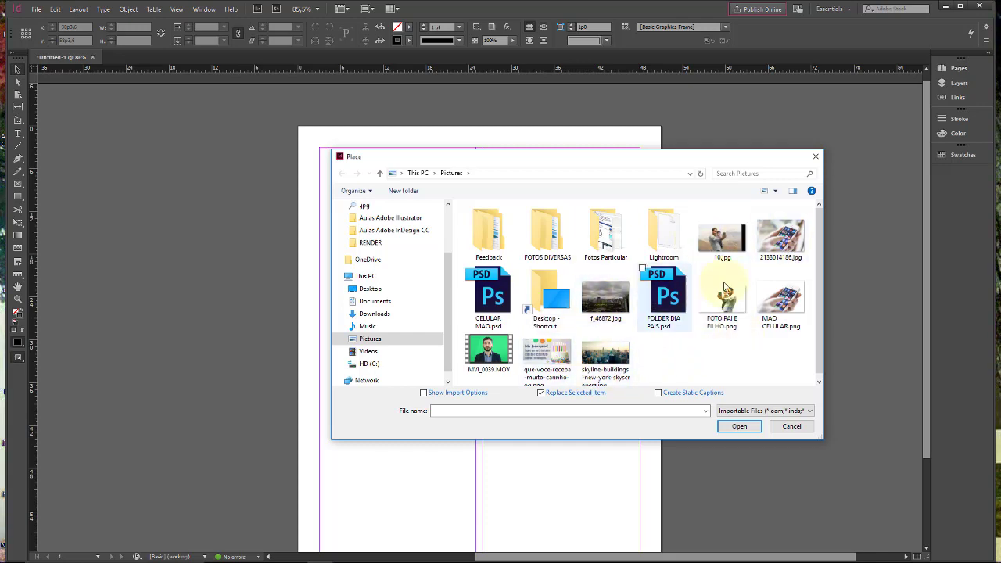
Step: Place 10.jpg at its original size near the page's upper-left margin, and delete it
left_click(722, 236)
left_click(739, 427)
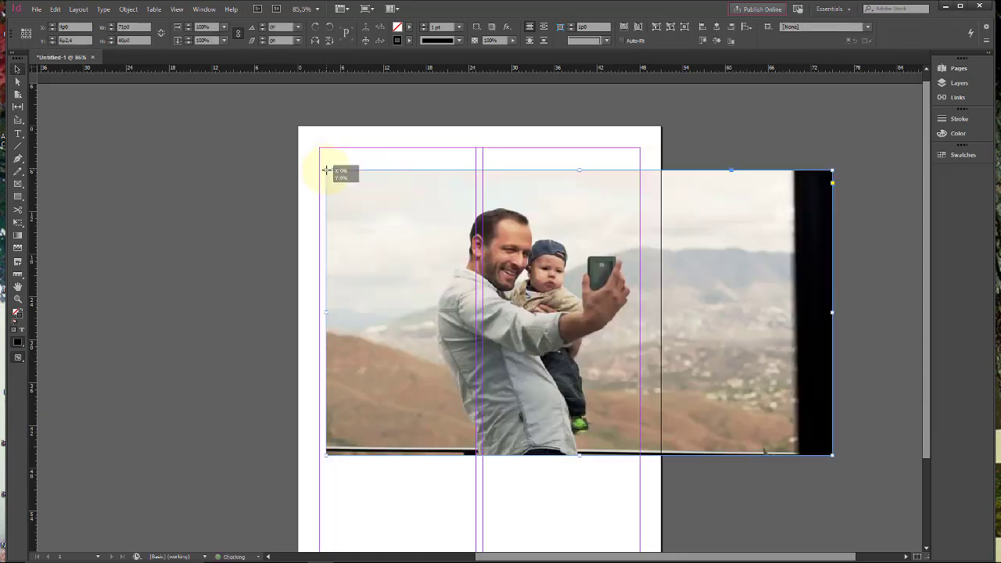
left_click(326, 170)
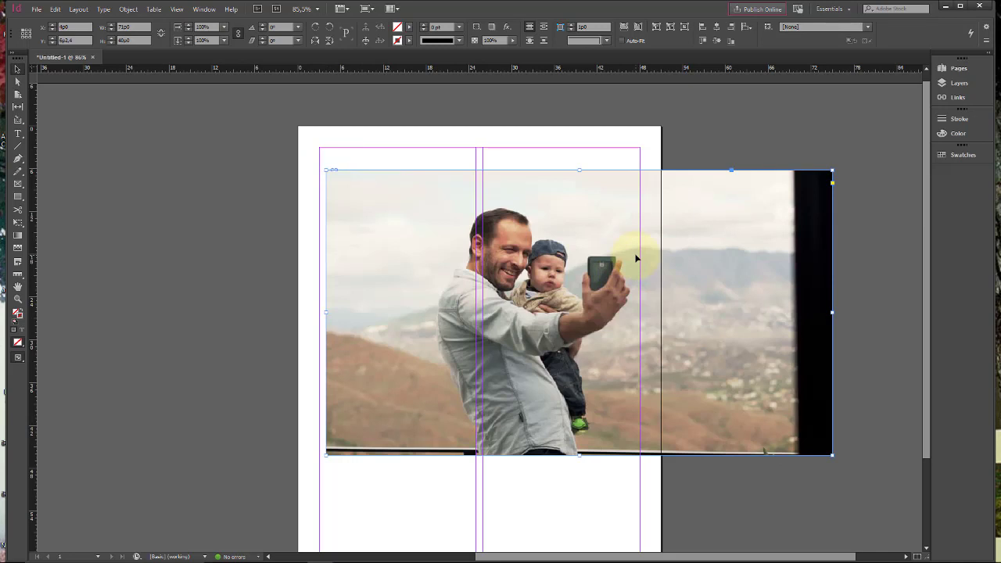
key("Delete")
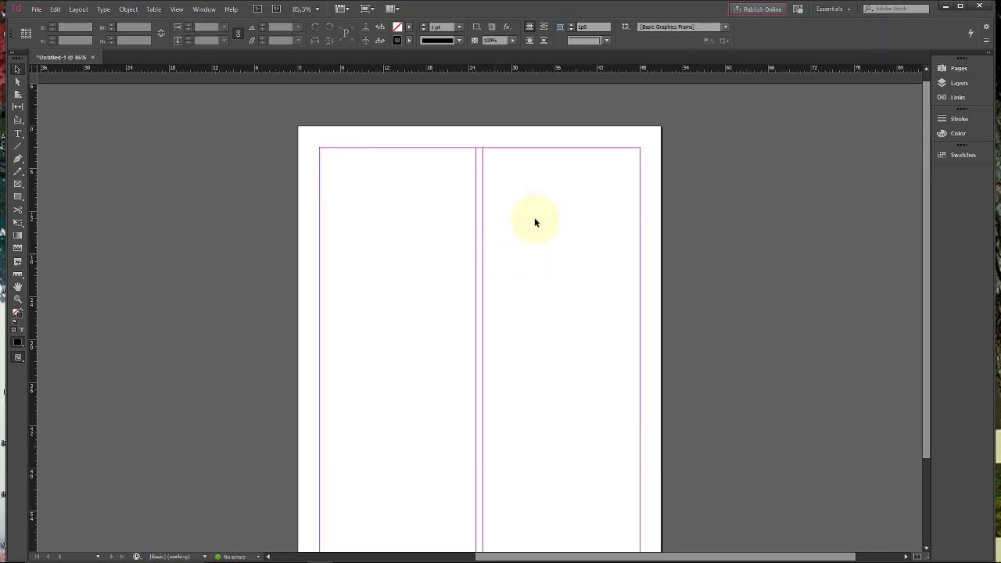
Step: Place f_46872.jpg at its original size in the upper part of the page, and delete it
left_click(36, 9)
left_click(123, 155)
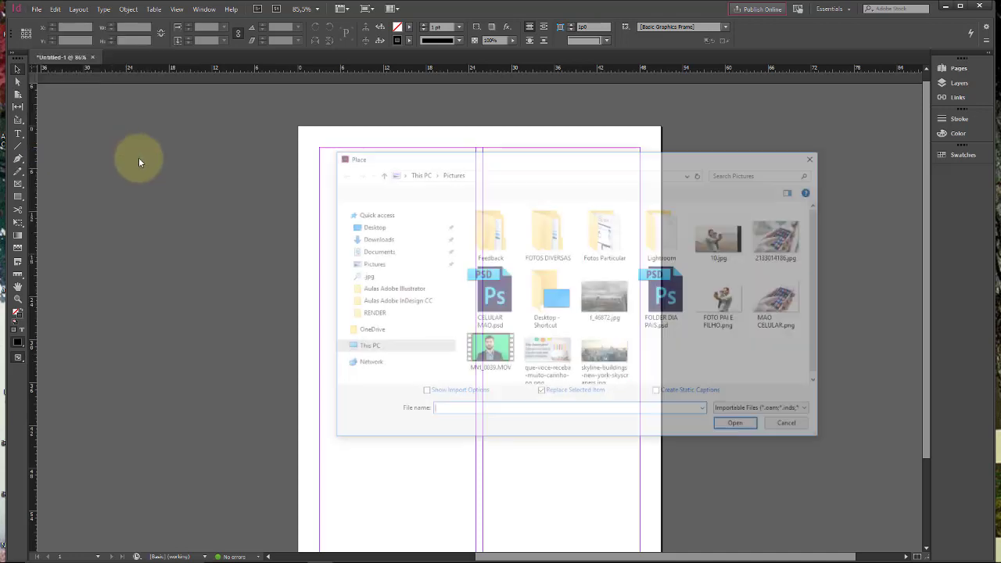
left_click(621, 309)
left_click(739, 426)
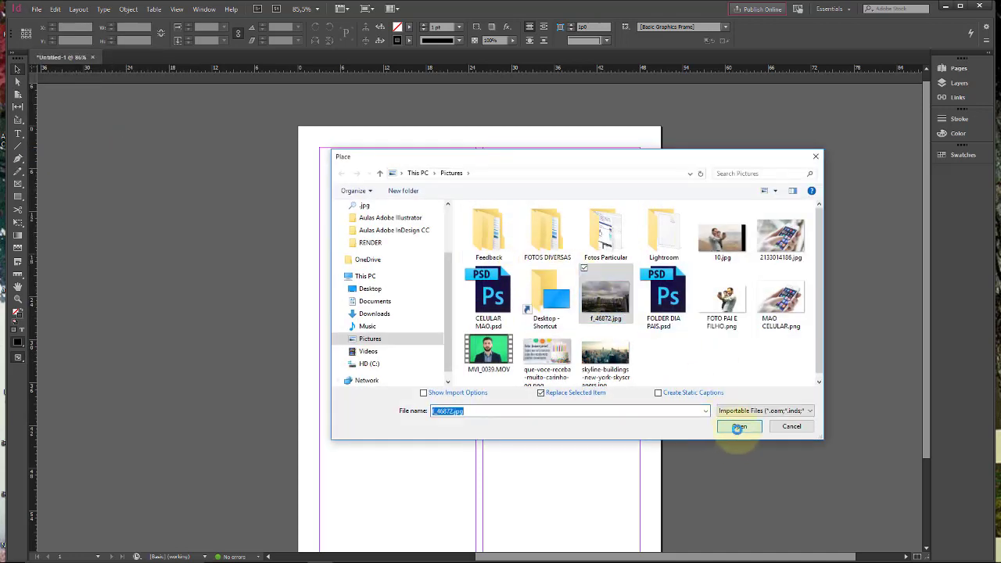
left_click(390, 228)
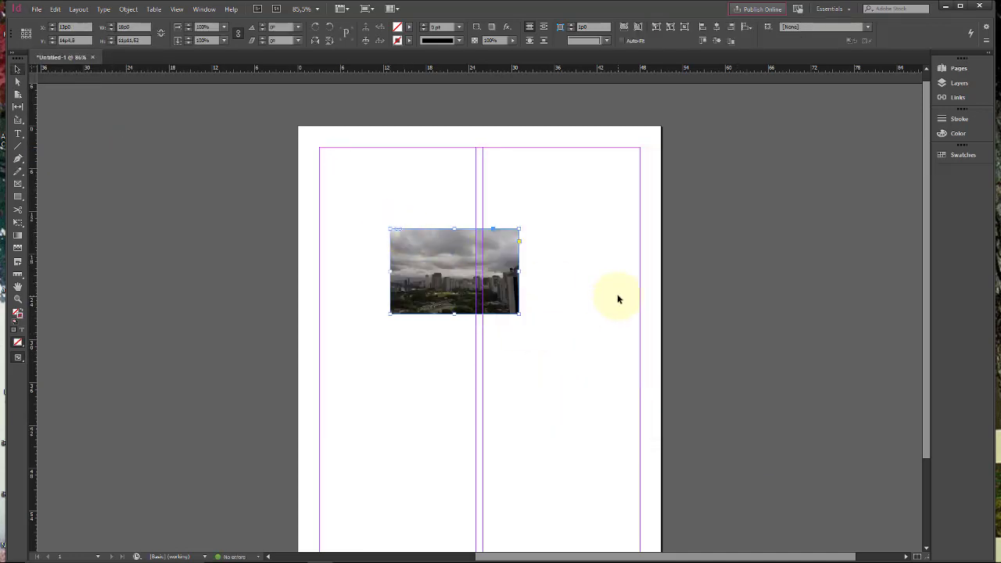
key("Delete")
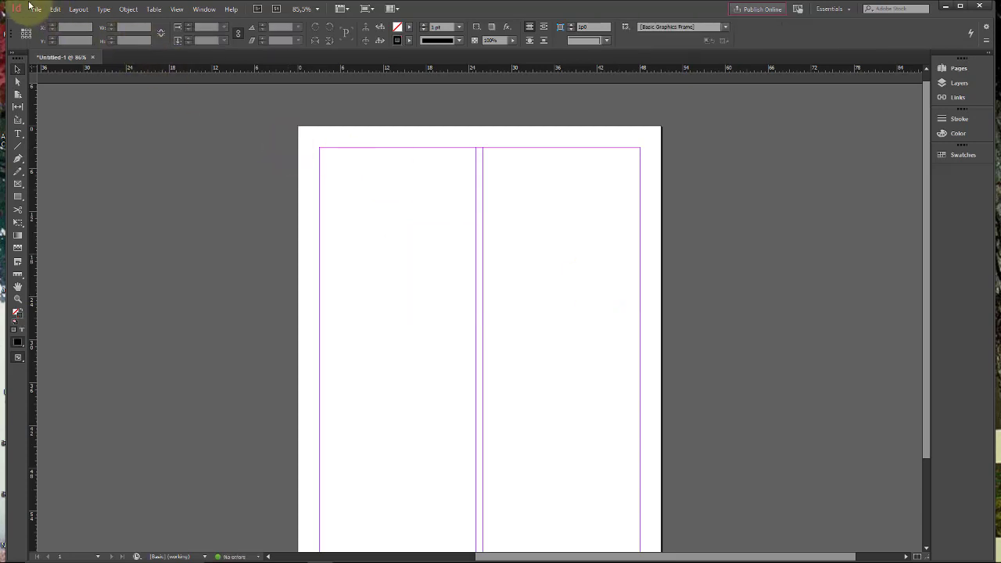
Step: Place 2133014186.jpg at its original size, shift it up and left over the page, and delete it
left_click(32, 10)
left_click(95, 156)
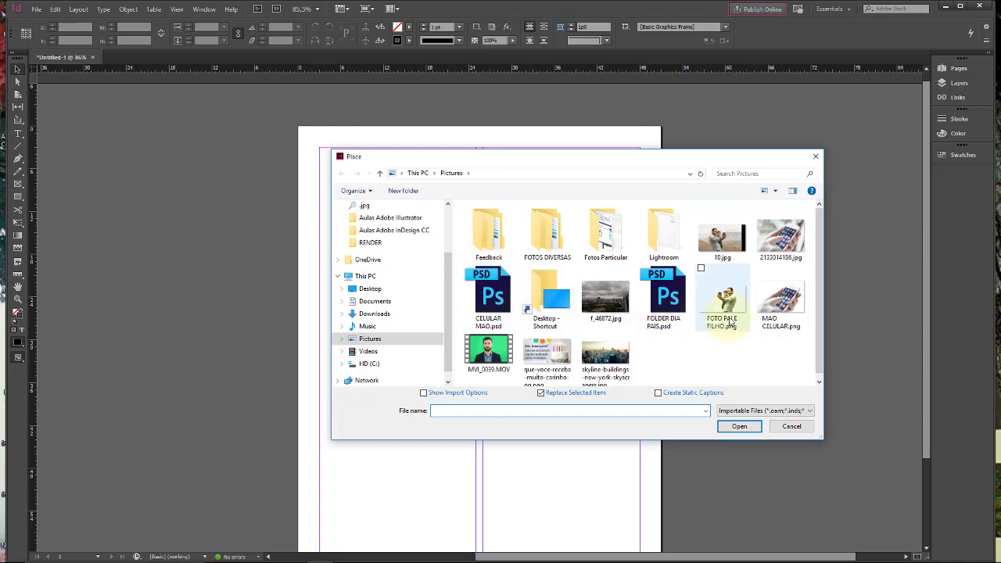
left_click(791, 243)
left_click(739, 426)
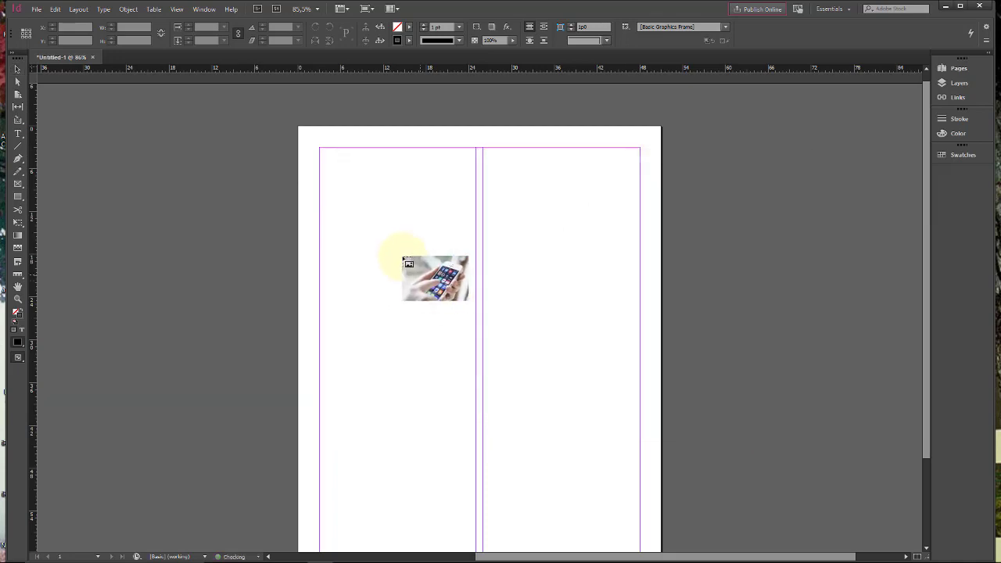
left_click(381, 240)
left_click_drag(658, 341, 566, 228)
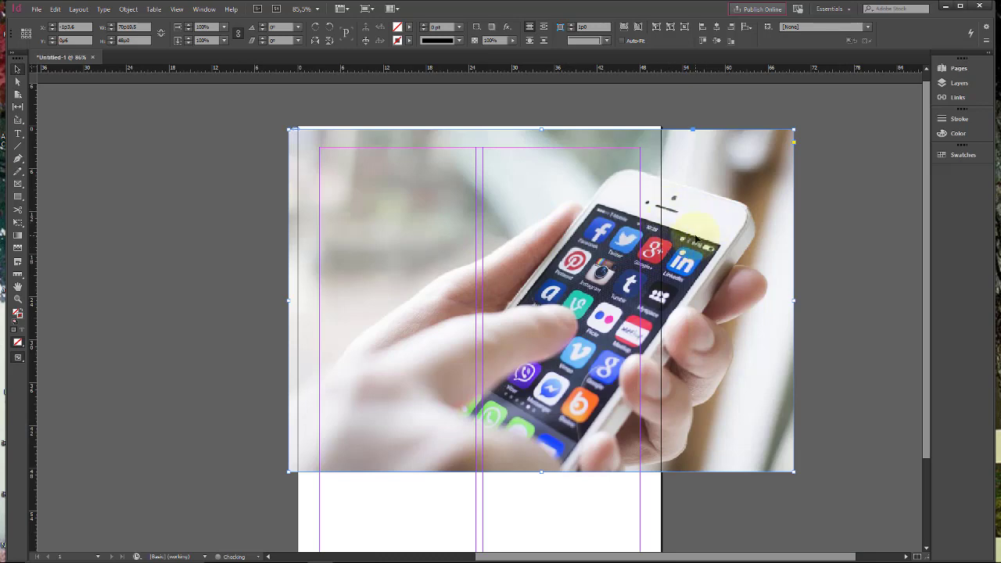
key("Delete")
Step: Place 2133014186.jpg in a frame about 18p0 wide and 12p2 high, and move it onto the pasteboard left of the page
left_click(36, 8)
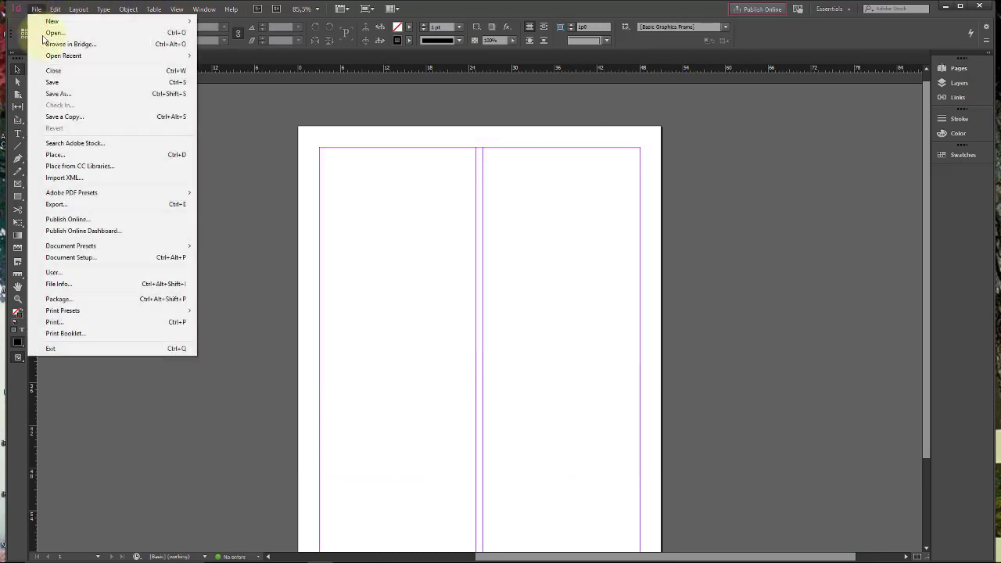
left_click(108, 159)
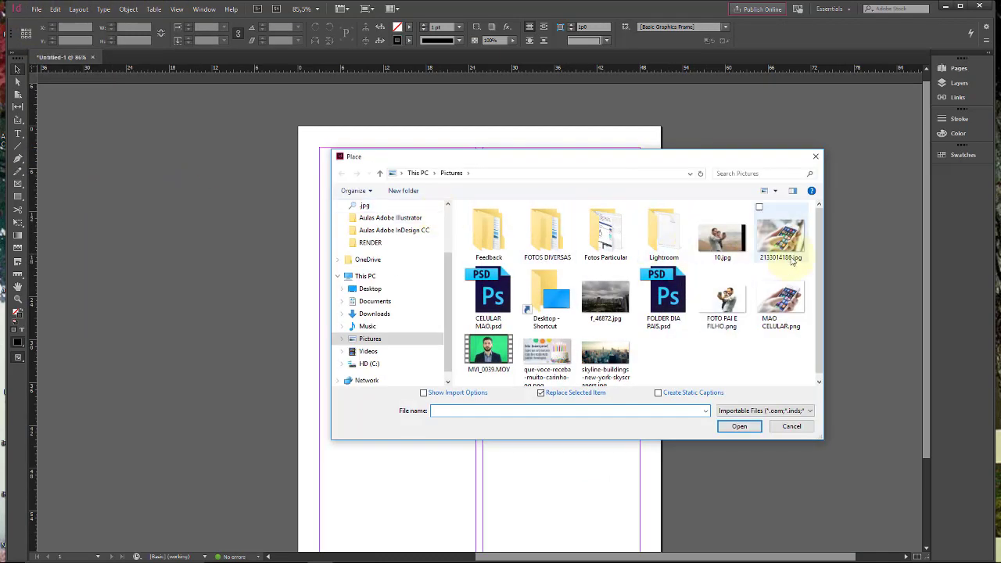
left_click(779, 246)
left_click(739, 427)
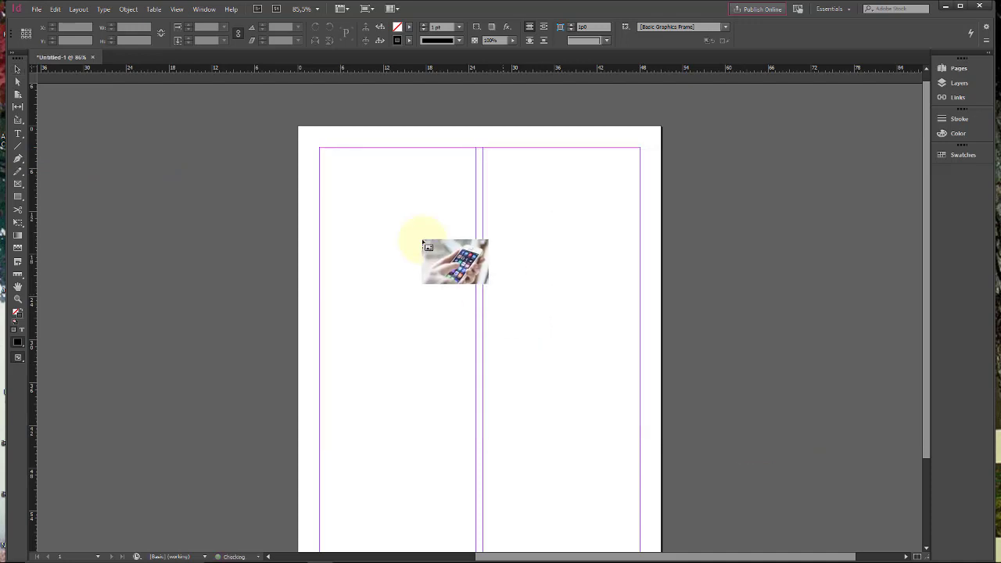
left_click_drag(348, 194, 475, 281)
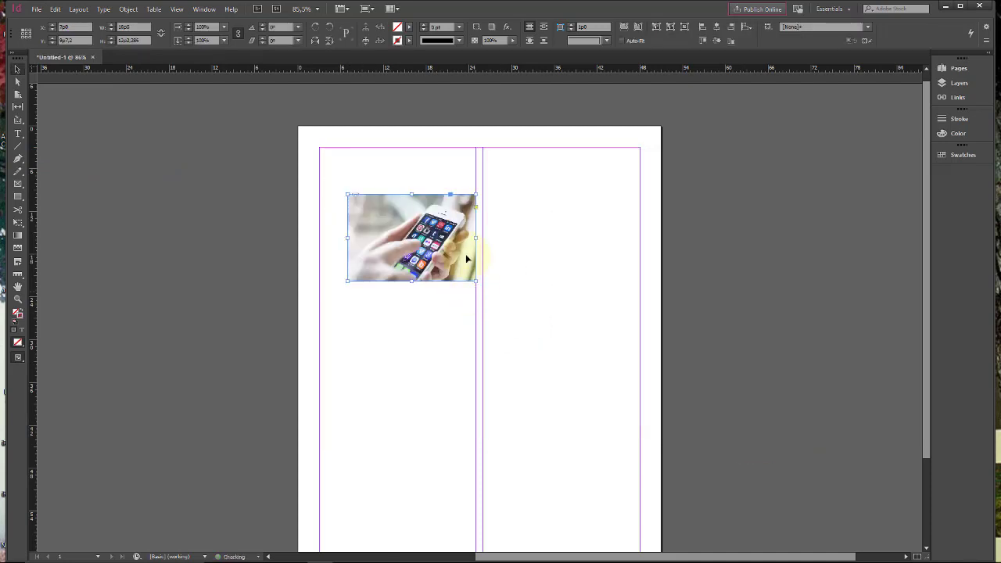
left_click_drag(350, 206, 203, 206)
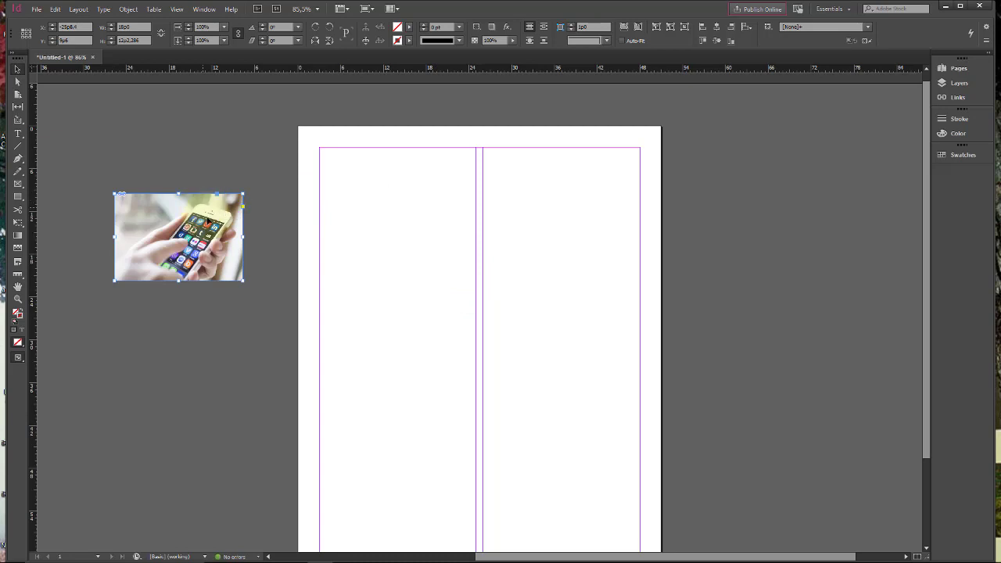
Step: Place f_46872.jpg into the selected phone photo's frame, replacing its content
left_click(34, 8)
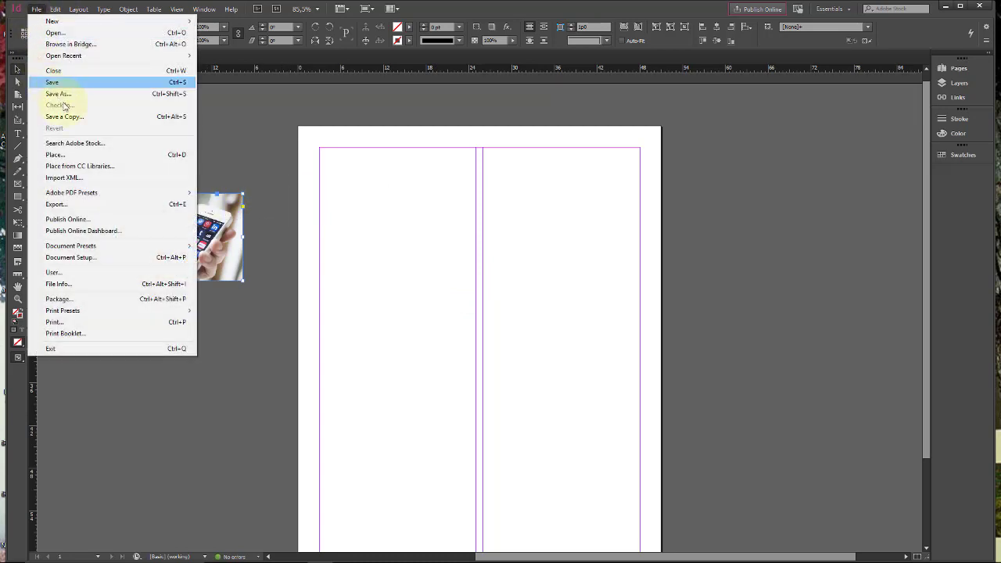
left_click(78, 154)
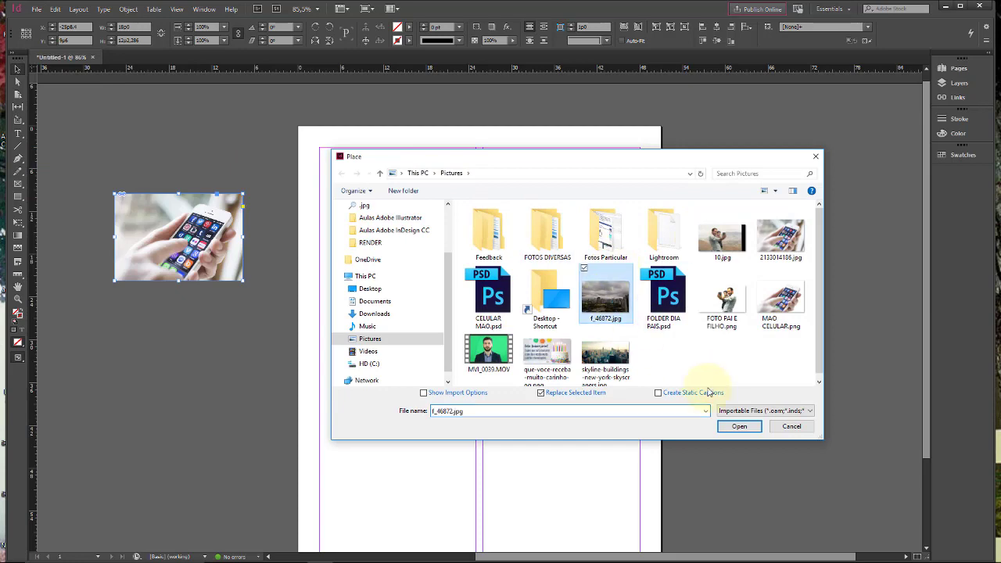
left_click(739, 426)
key("ctrl+x")
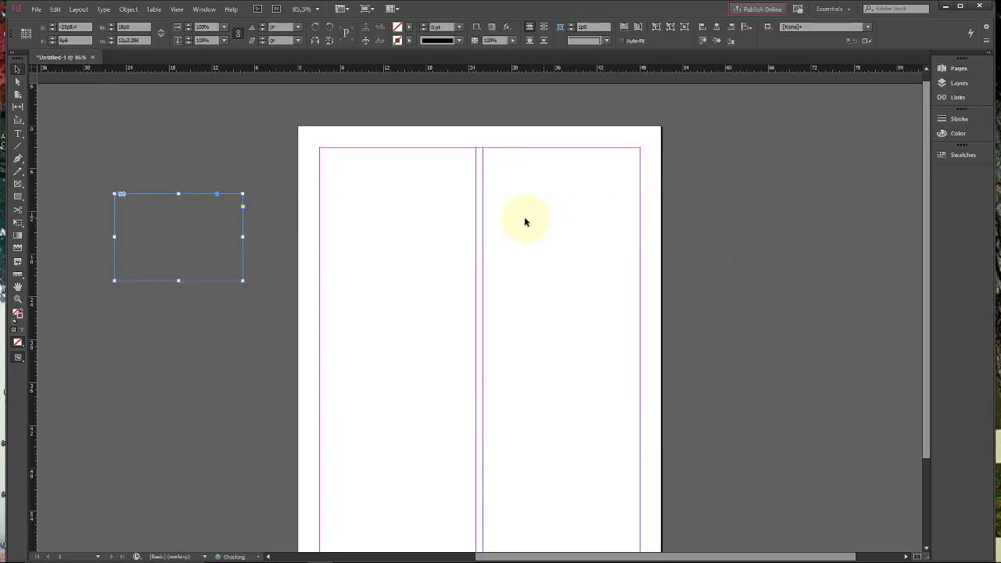
key("ctrl+z")
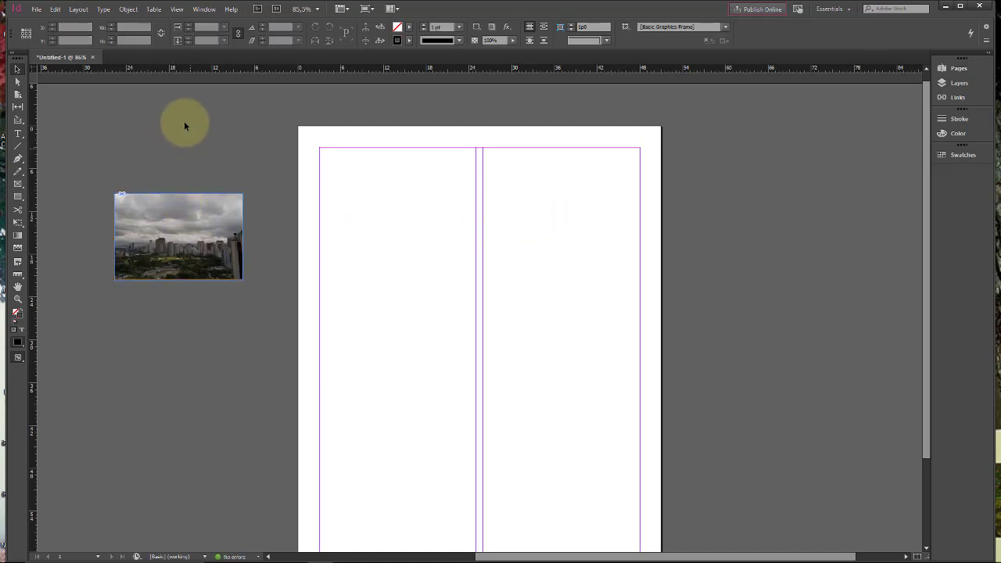
Step: Undo the replacement of the phone photo and place f_46872.jpg as a separate image over the page's upper-left edge
left_click(36, 9)
left_click(213, 180)
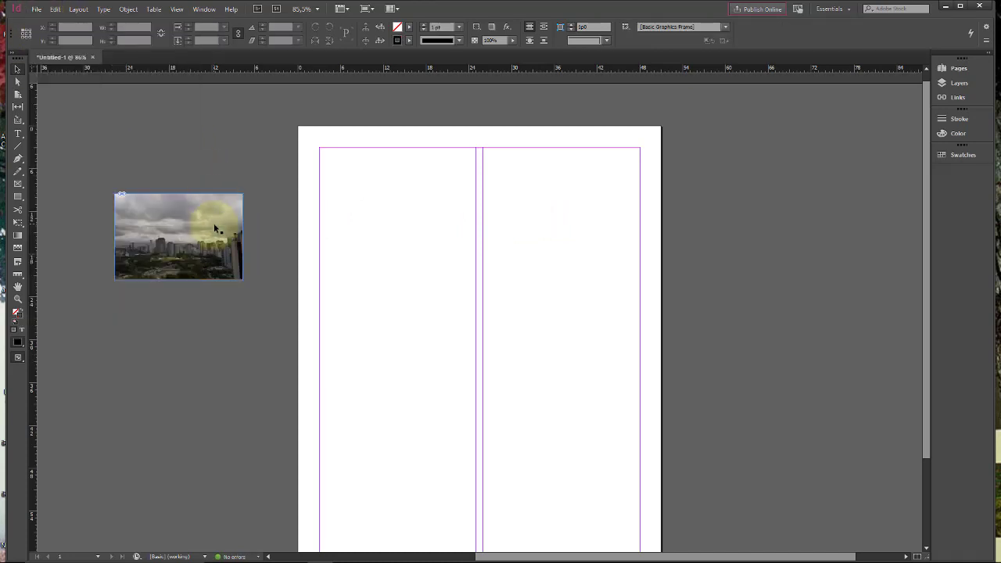
left_click(216, 219)
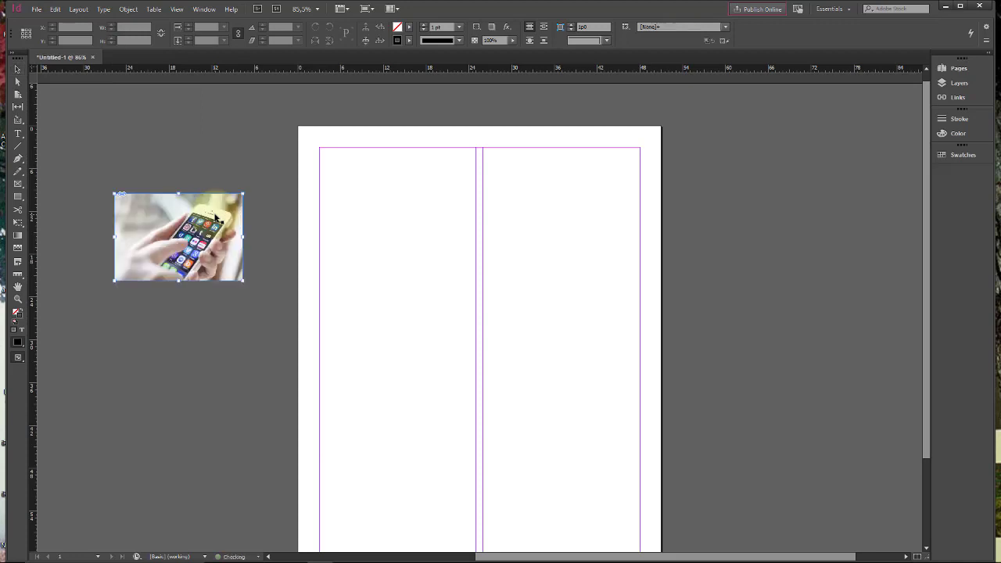
left_click(231, 145)
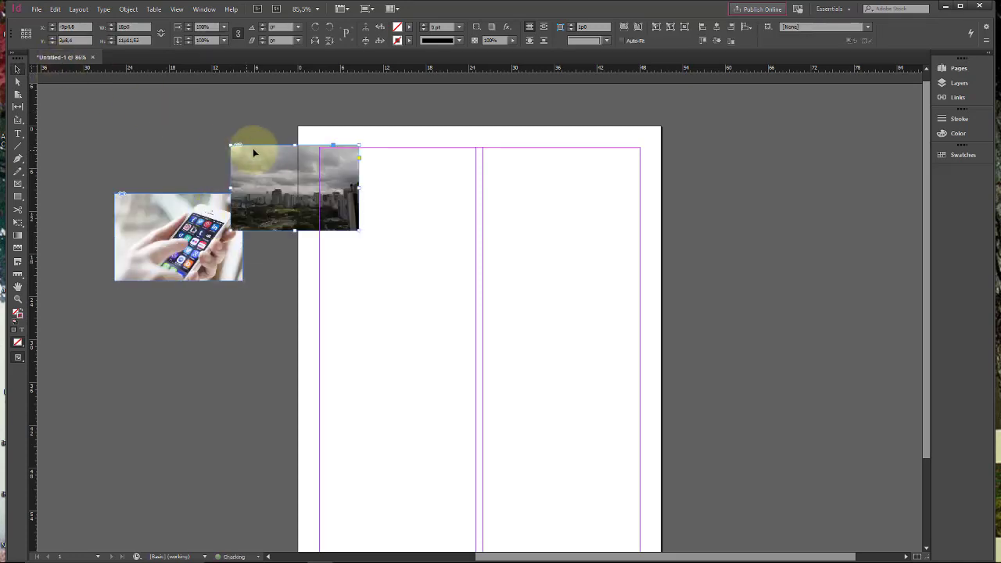
Step: Move the city skyline photo onto the pasteboard right of the page, to about X 57p1 and Y 11p6
left_click_drag(253, 152, 738, 251)
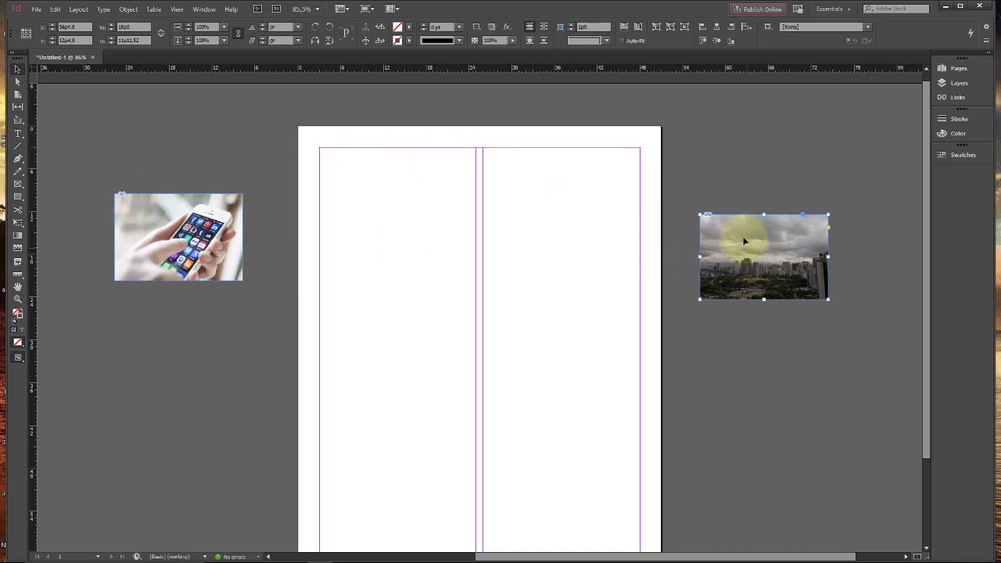
mouse_move(738, 225)
left_mouse_down()
mouse_move(724, 221)
mouse_move(735, 240)
left_mouse_up()
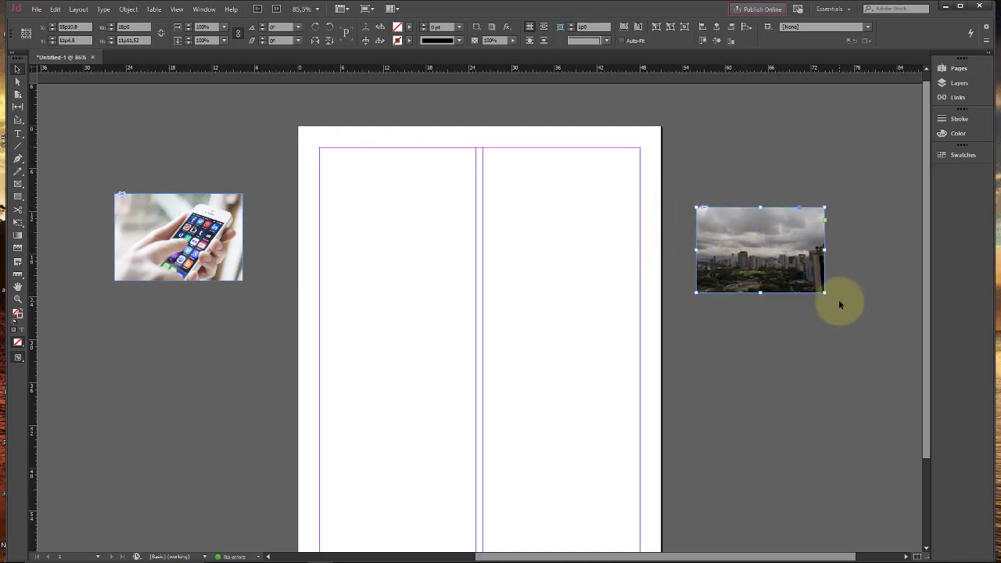
left_click(310, 134)
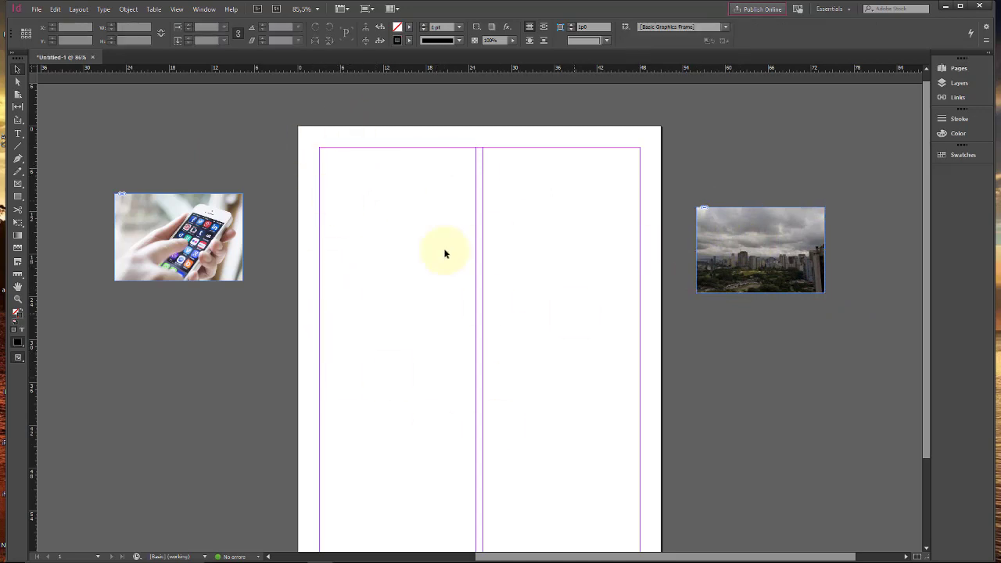
left_click_drag(740, 227, 759, 229)
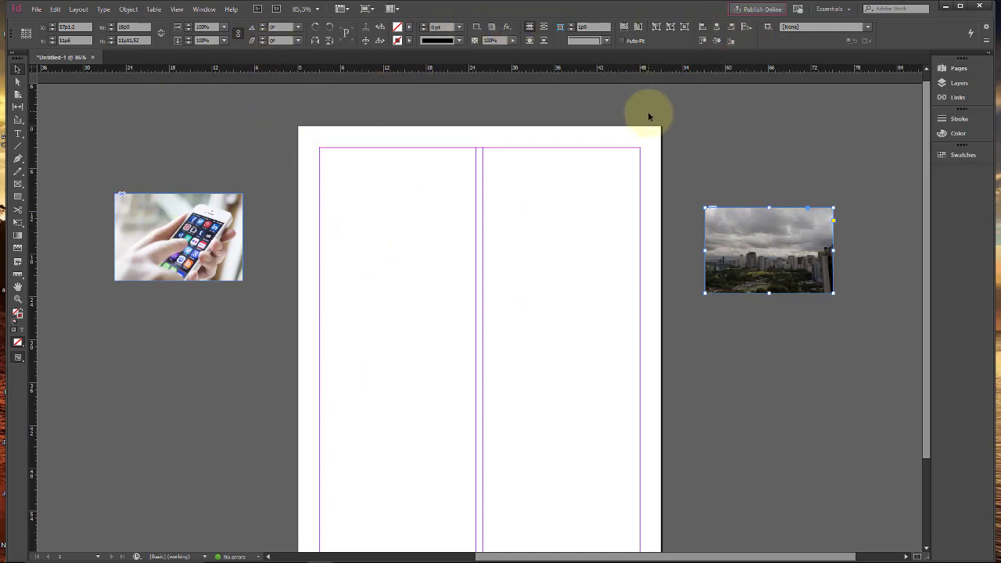
Step: Try moving the phone photo's content out of its frame and the whole framed photo onto the page, undoing each move
left_click_drag(176, 234, 392, 224)
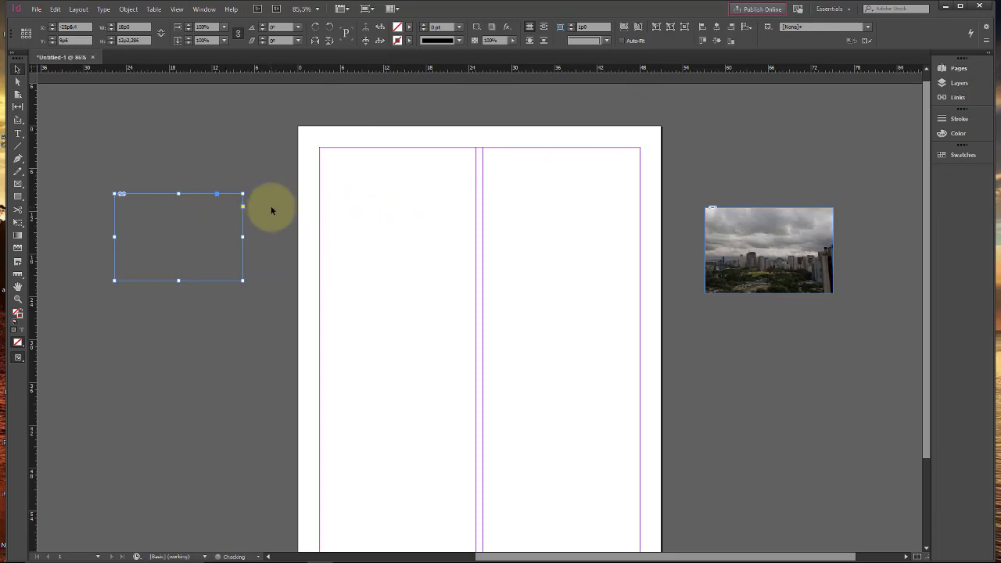
key("ctrl+z")
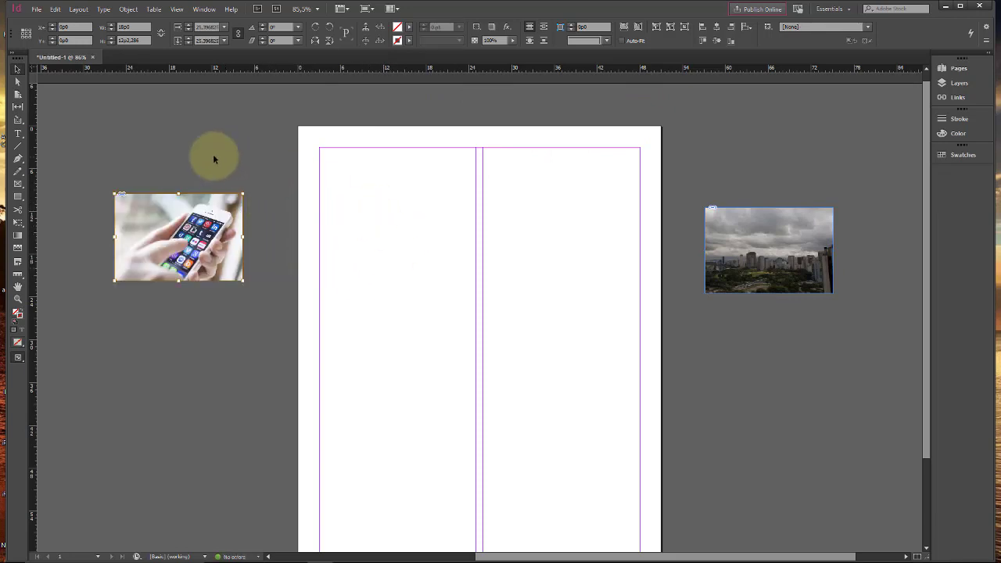
left_click_drag(207, 215, 415, 215)
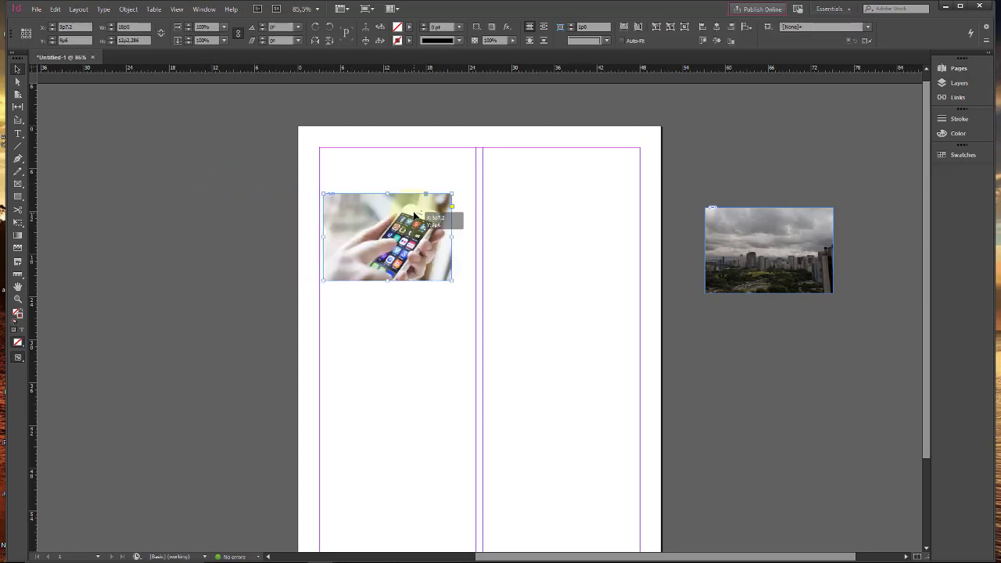
left_click(257, 216)
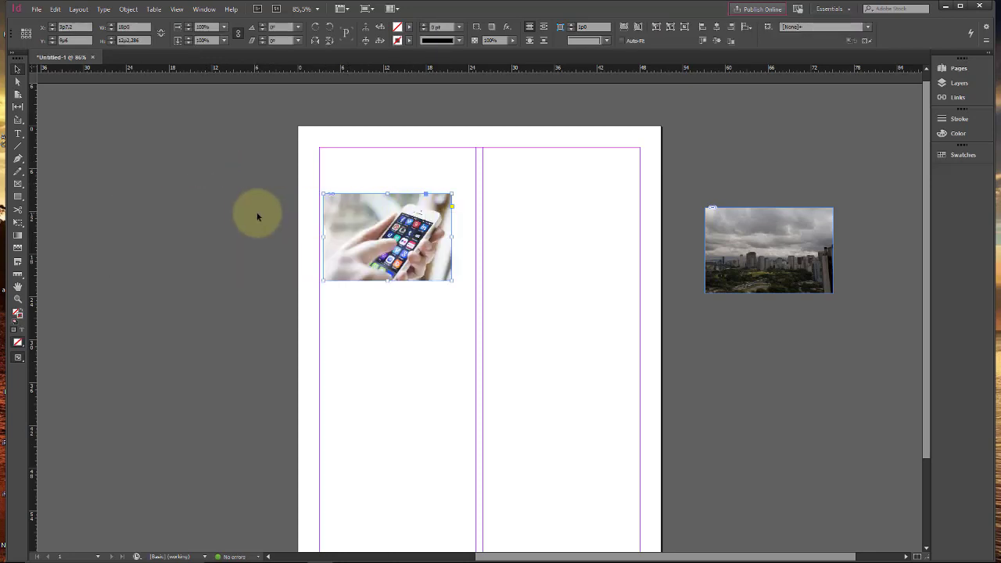
key("ctrl+z")
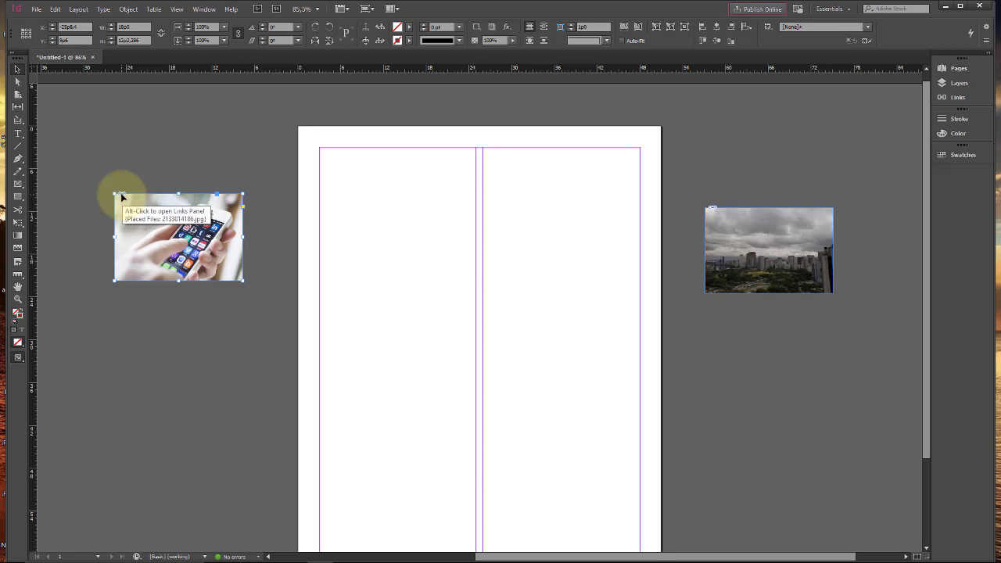
Step: Try shifting only the phone photo's image one frame width to the right of its frame, and undo the move
left_click(154, 146)
left_click(175, 209)
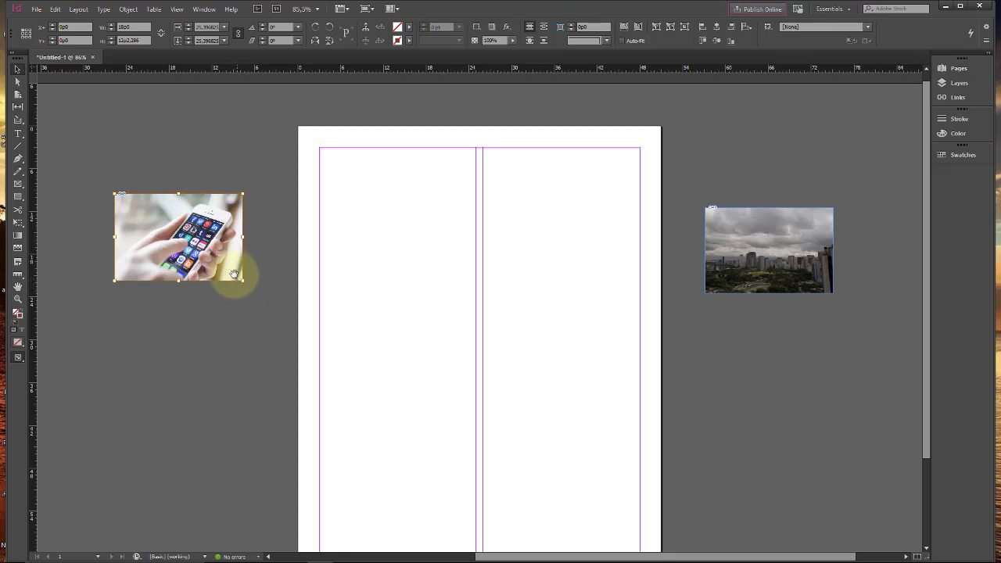
left_click_drag(191, 231, 319, 231)
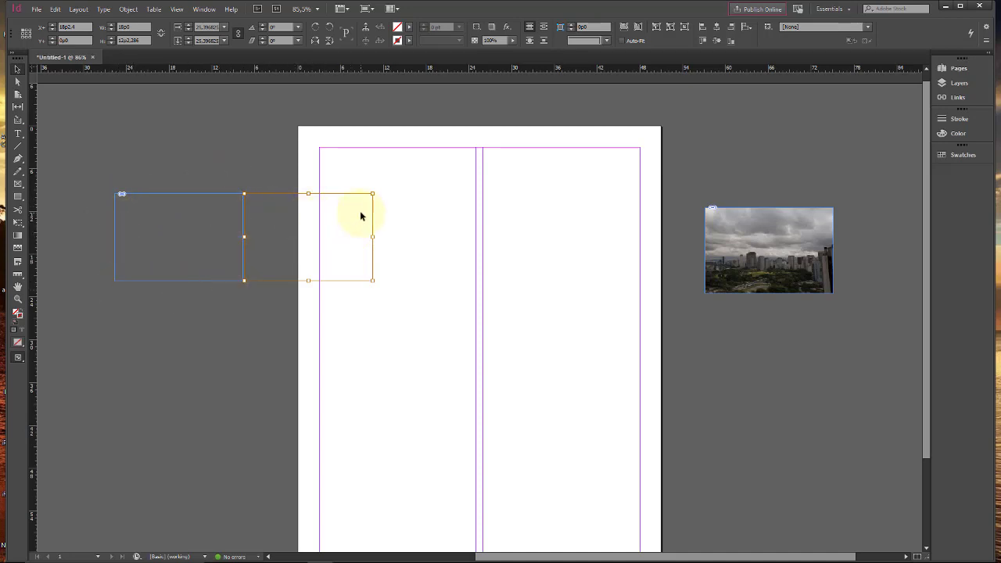
key("ctrl+z")
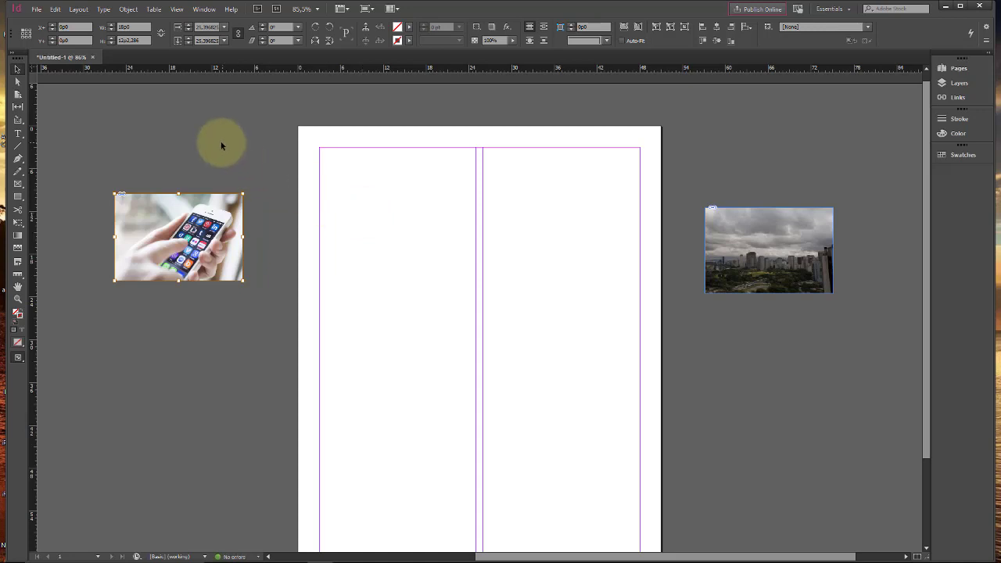
Step: Move the framed phone photo into the page's first column and the skyline photo into the second, at about X 28p0 and Y 6p7.2
left_click_drag(208, 204, 416, 201)
left_click_drag(738, 224, 599, 242)
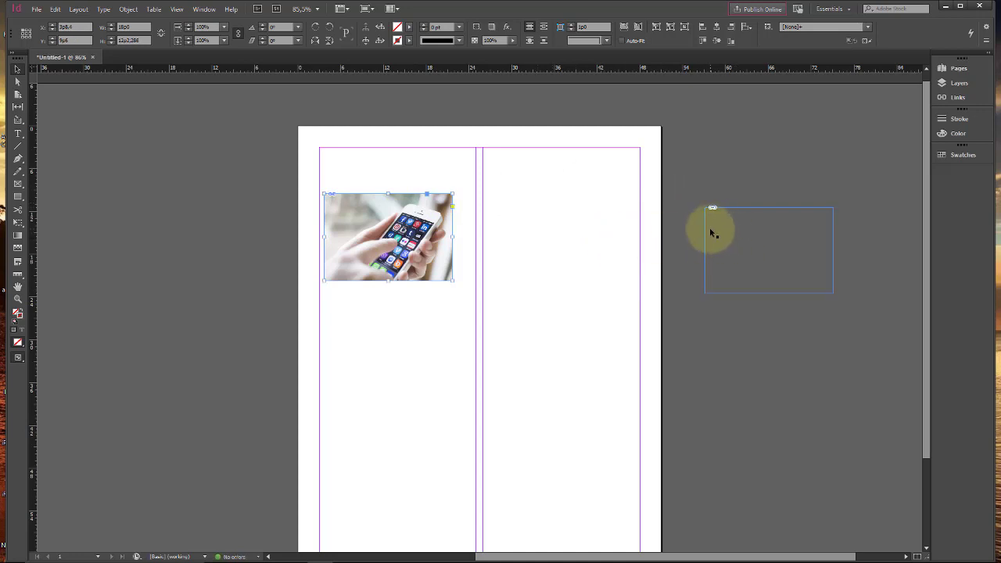
key("ctrl+z")
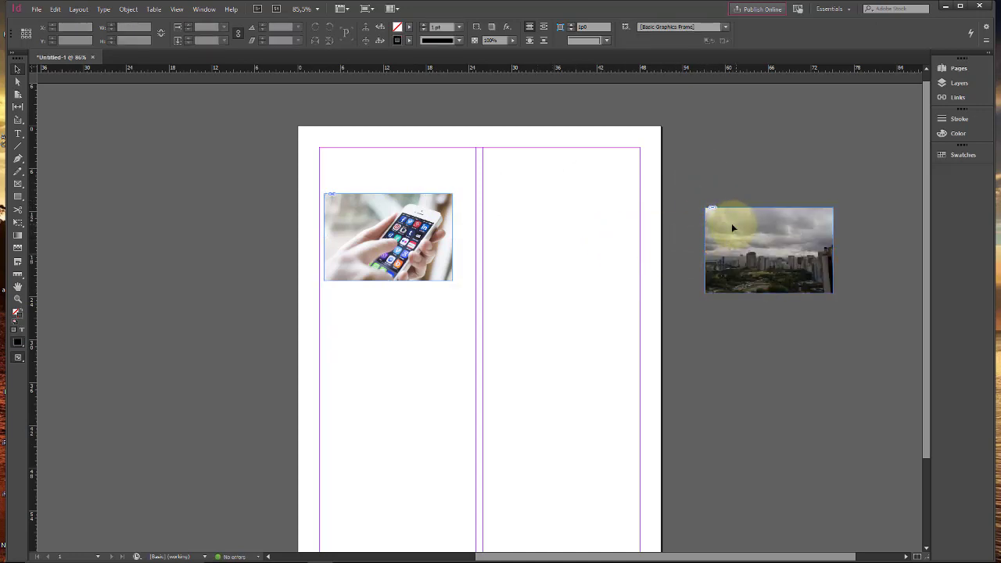
left_click_drag(735, 224, 639, 224)
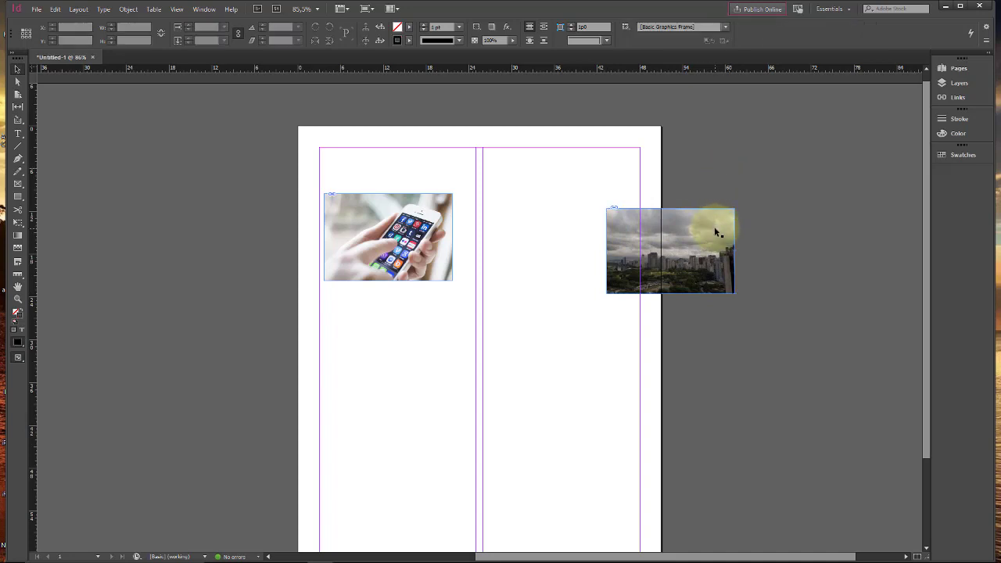
left_click_drag(719, 224, 611, 193)
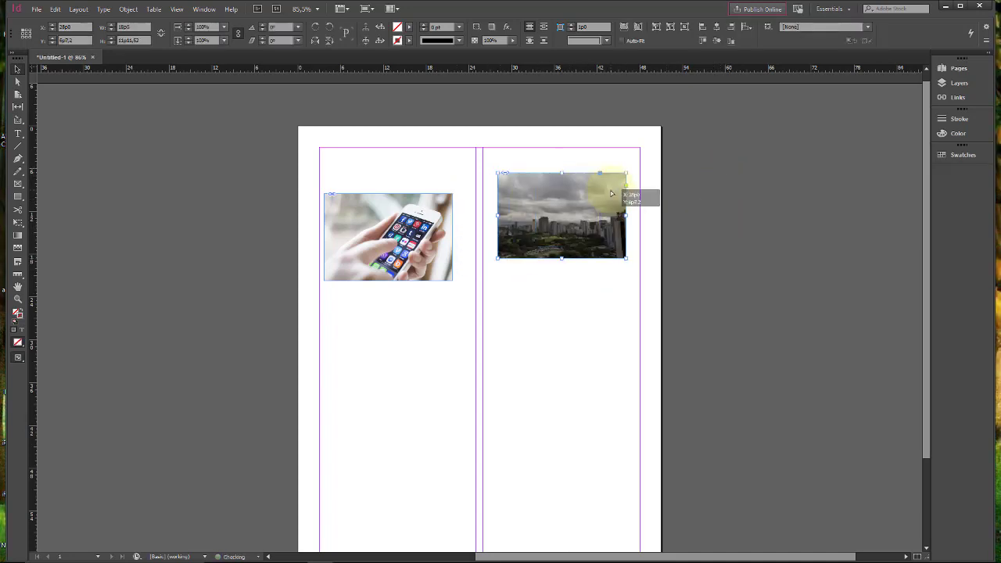
Step: Move both photos back off the page, the phone photo onto the left pasteboard and the skyline photo onto the right one
left_click_drag(415, 243, 160, 225)
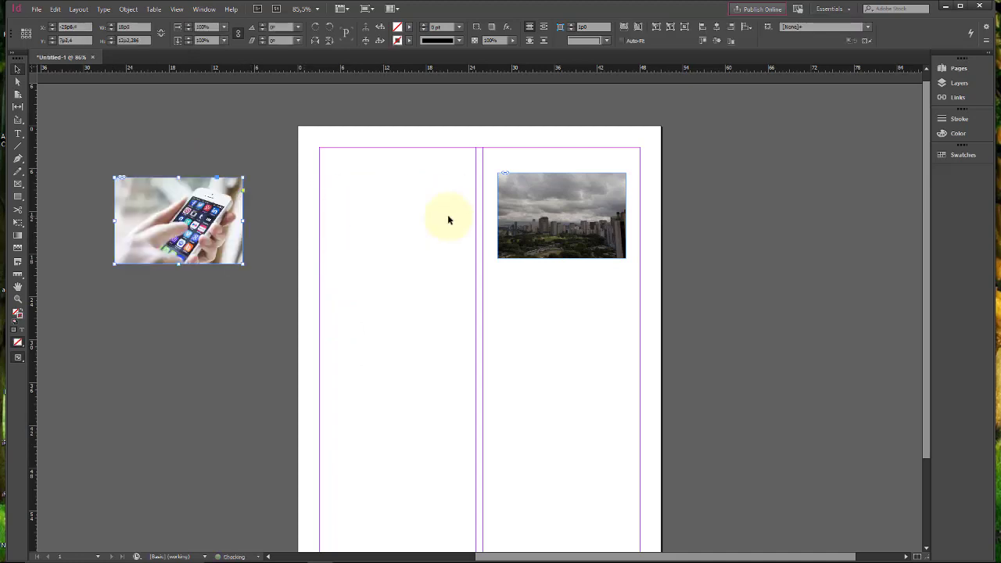
left_click_drag(558, 215, 782, 238)
left_click(404, 224)
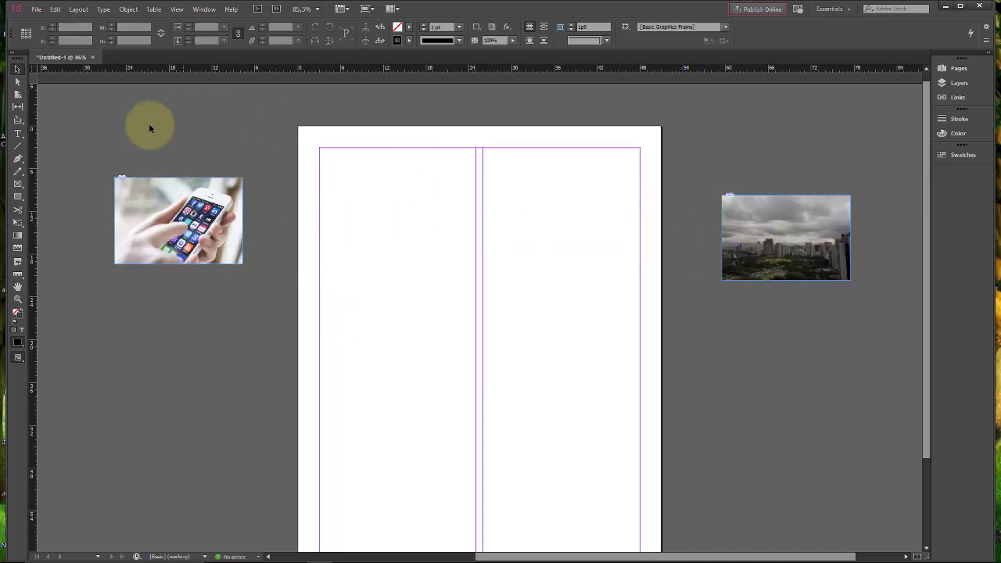
Step: Draw a column-wide text frame over the upper half of the first column and fill it with placeholder text
left_click(19, 133)
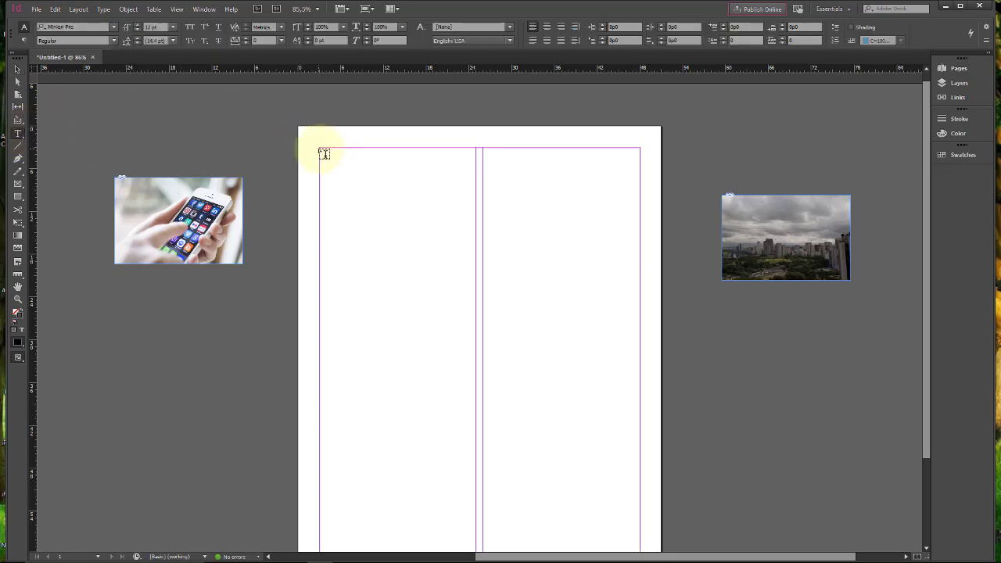
left_click_drag(322, 151, 475, 362)
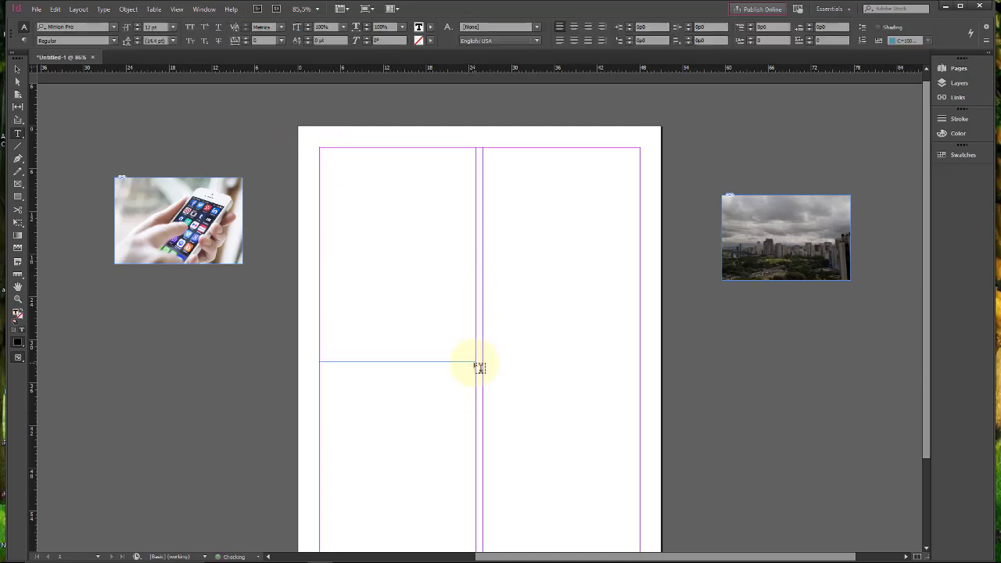
left_click(103, 8)
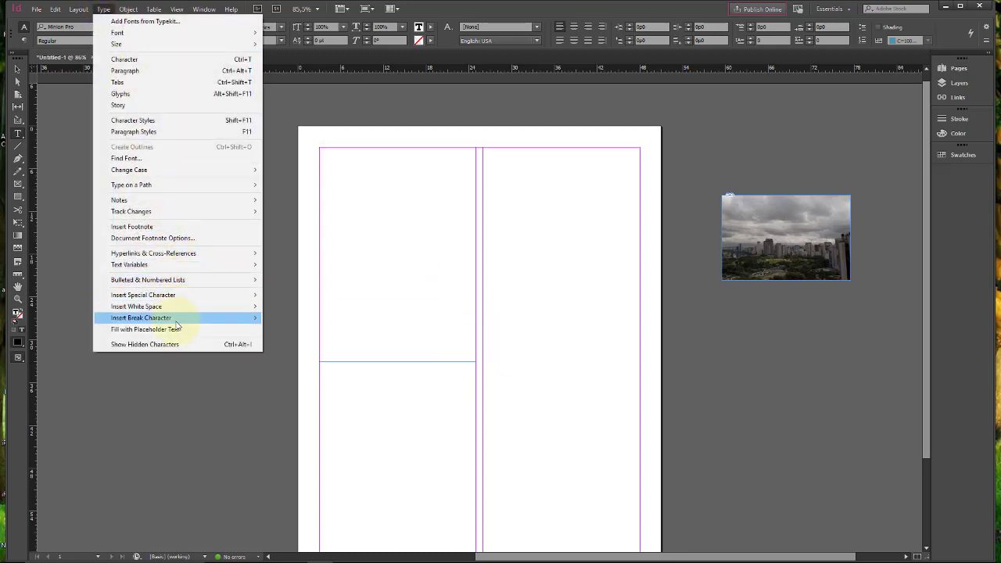
left_click(177, 330)
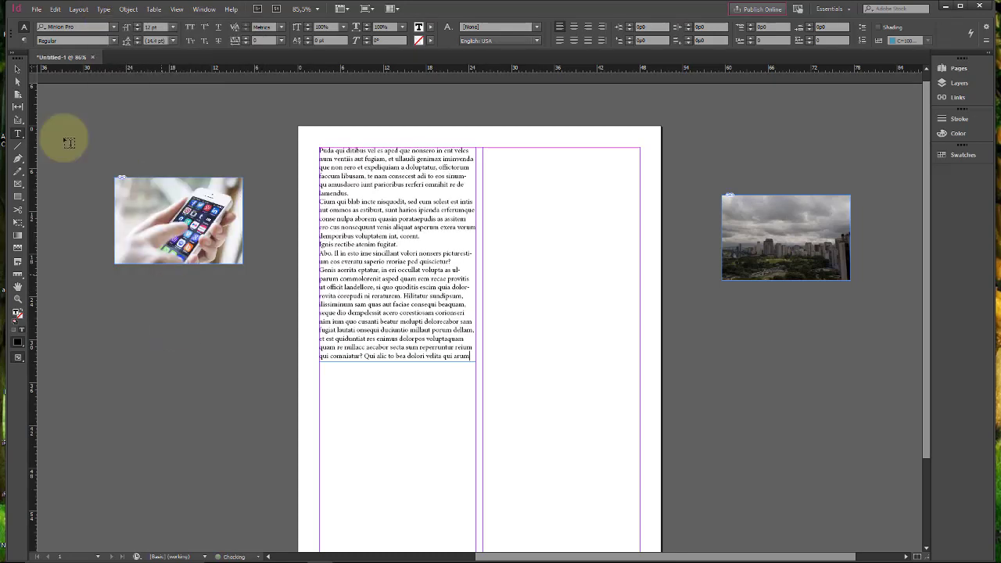
Step: Move the phone photo directly below the text in the first column, at about X 3p0 and Y 33p6
left_click(18, 68)
left_click(239, 223)
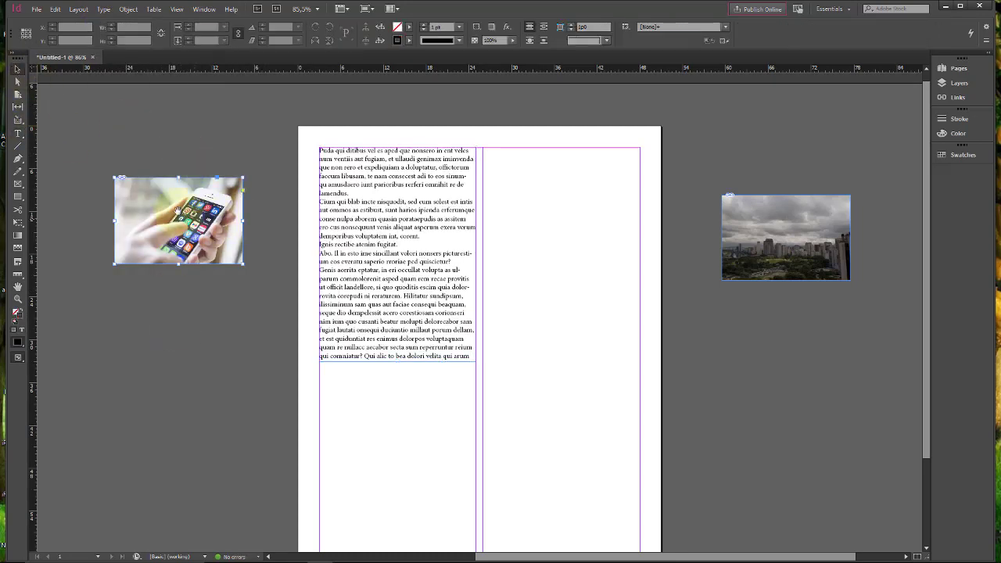
left_click_drag(154, 236, 374, 395)
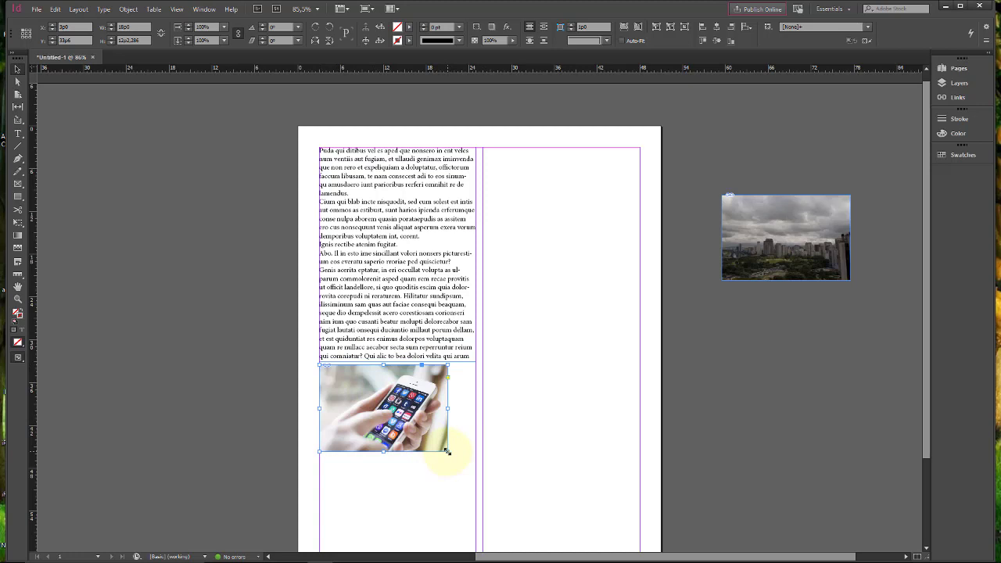
Step: Enlarge the phone photo's frame to the column width, about 22p0 by 14p11, and scale the image to fill it
left_click_drag(447, 451, 475, 471)
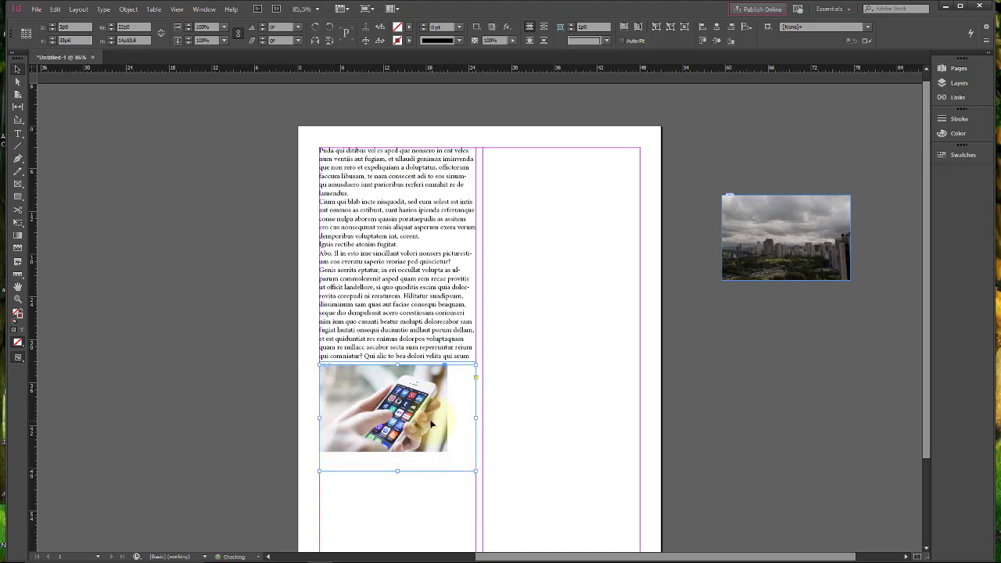
key("ctrl+alt+c")
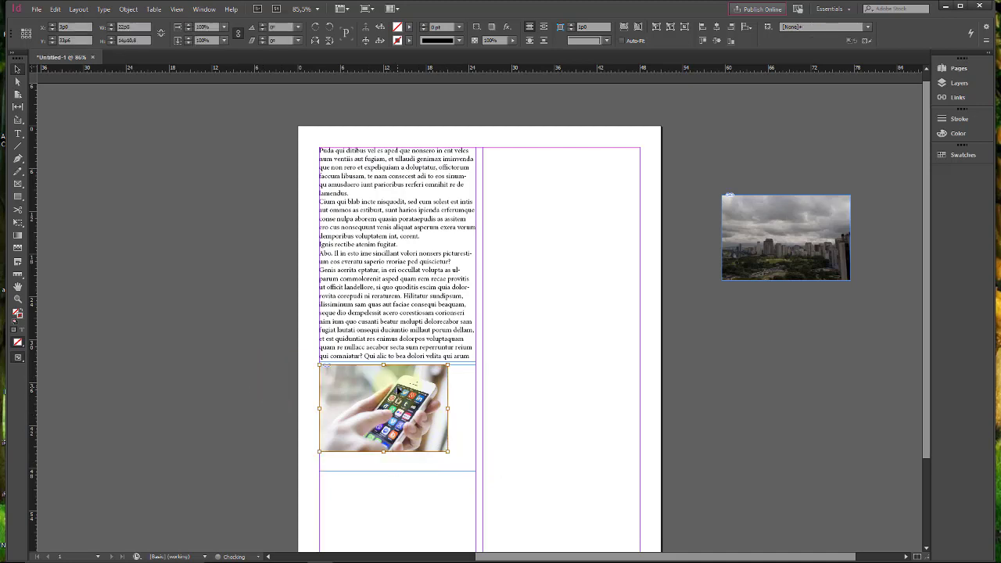
left_click_drag(447, 454, 475, 470)
left_click(566, 398)
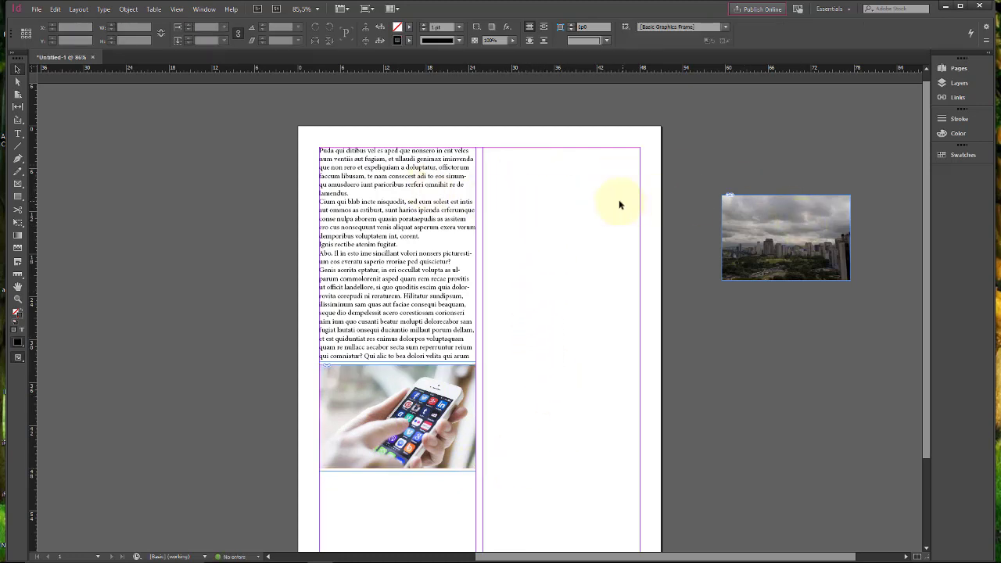
Step: Draw a tall text frame about 22p0 wide down the second column and fill it with placeholder text
left_click(774, 222)
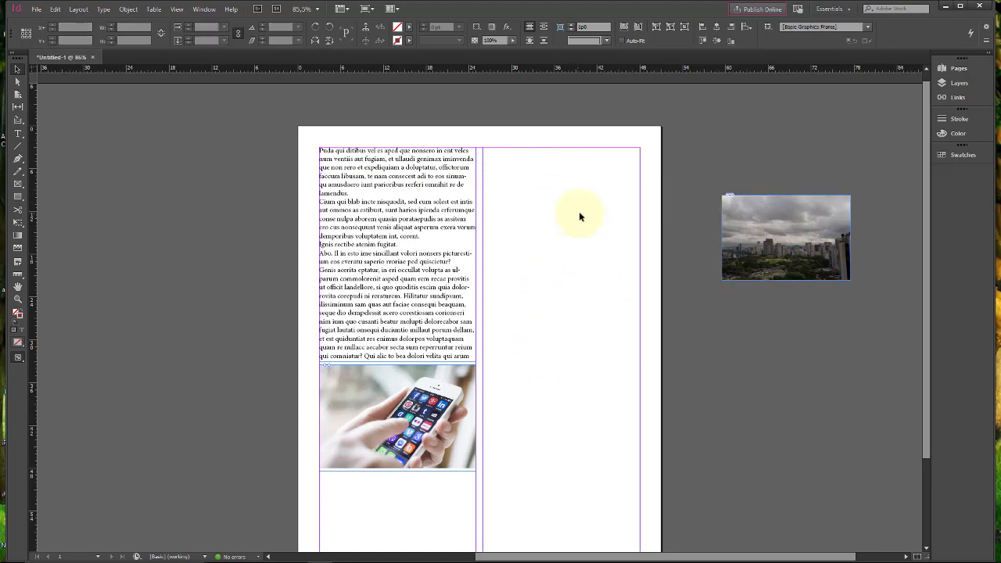
left_click(164, 133)
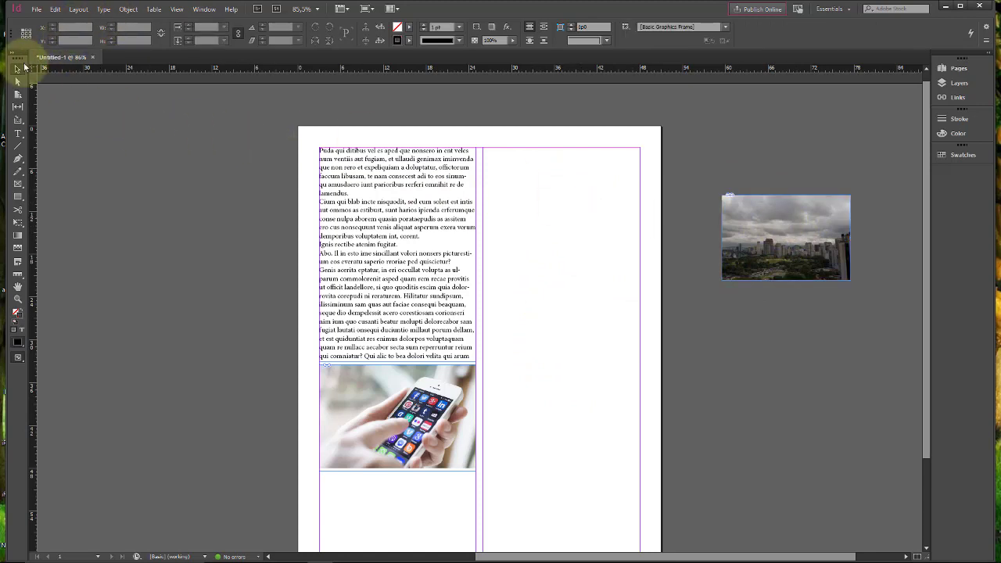
left_click(17, 133)
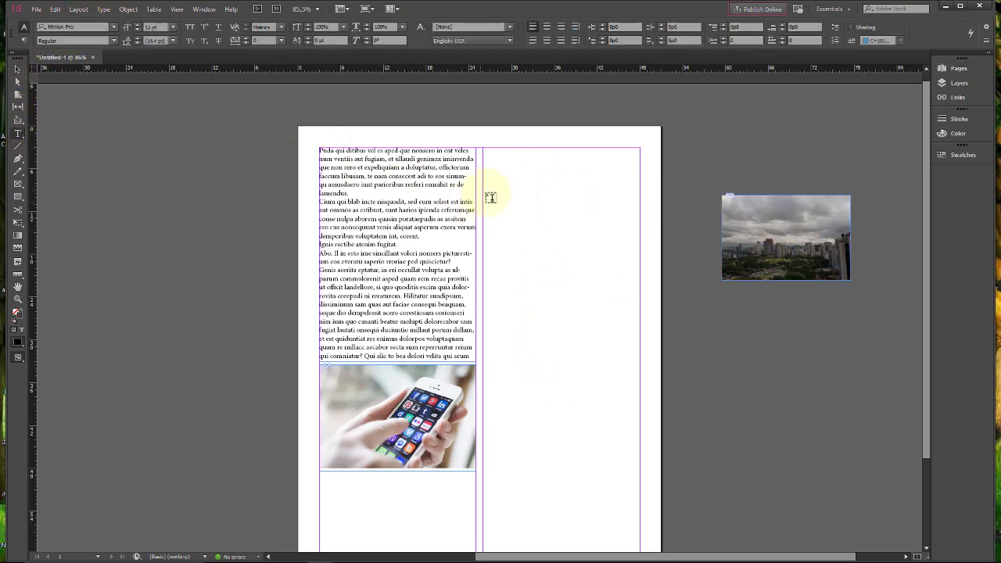
left_click_drag(485, 149, 642, 354)
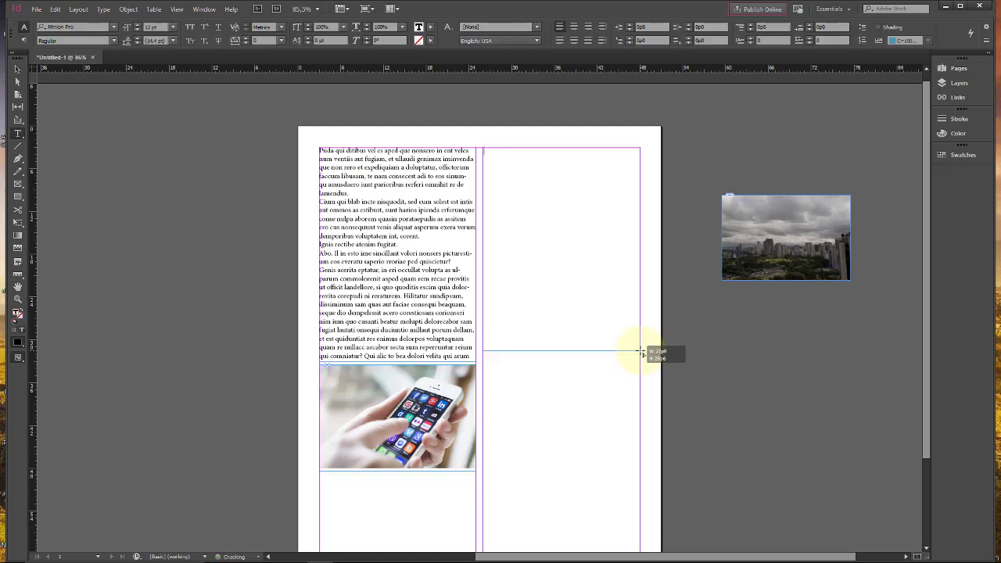
left_click(17, 68)
left_click_drag(561, 350, 564, 531)
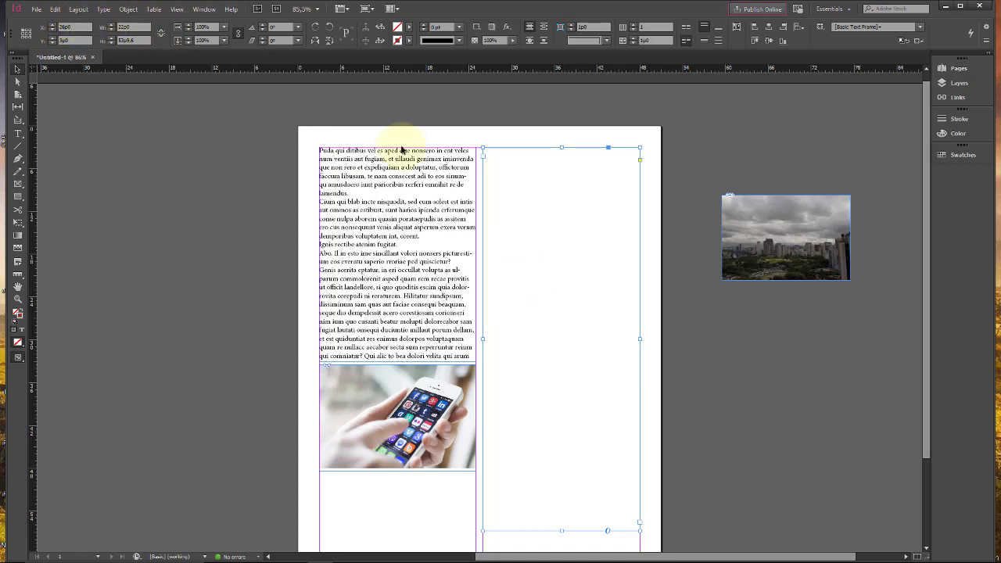
left_click(105, 8)
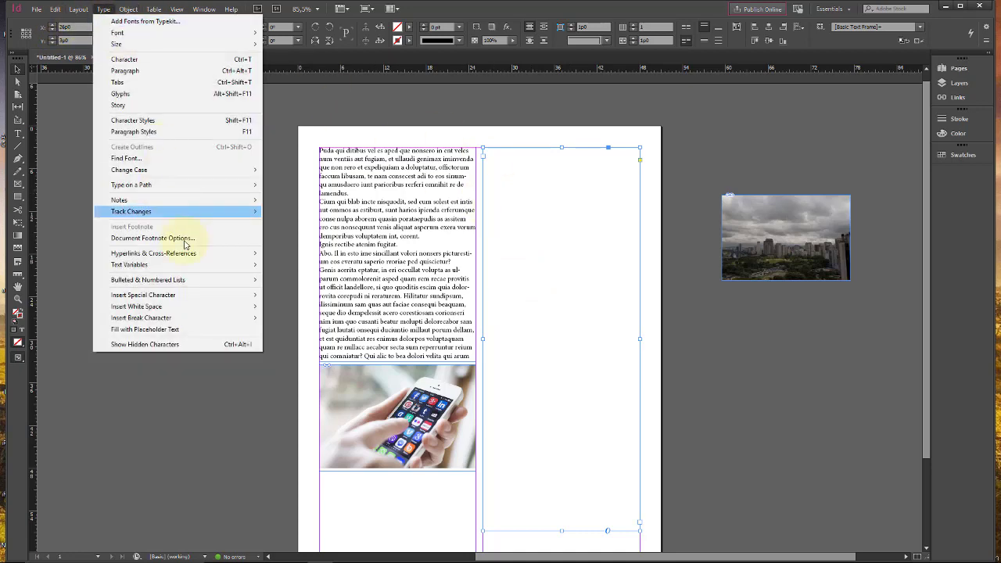
left_click(196, 330)
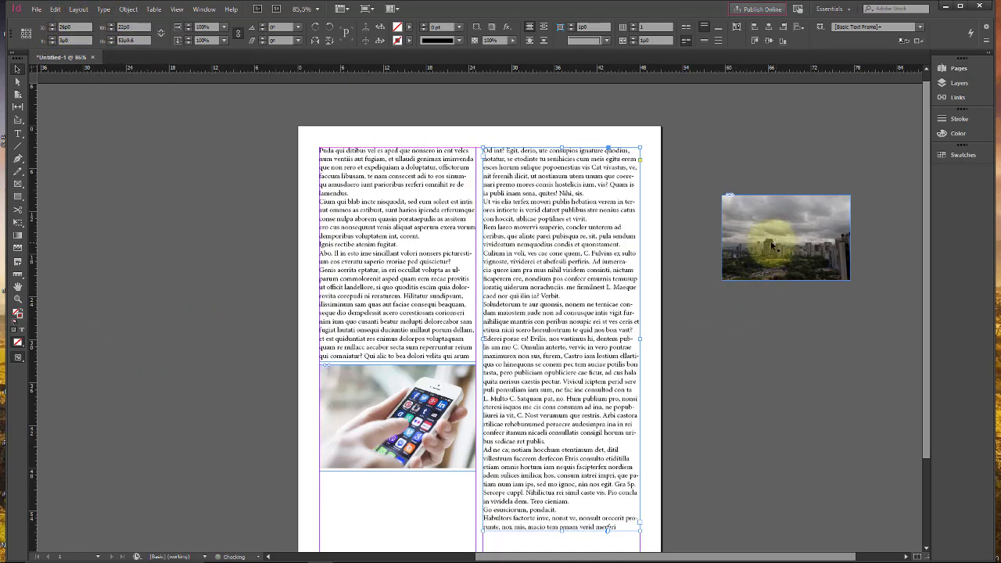
Step: Justify all of the second column's text with the last line of each paragraph aligned left
left_click_drag(614, 526, 618, 100)
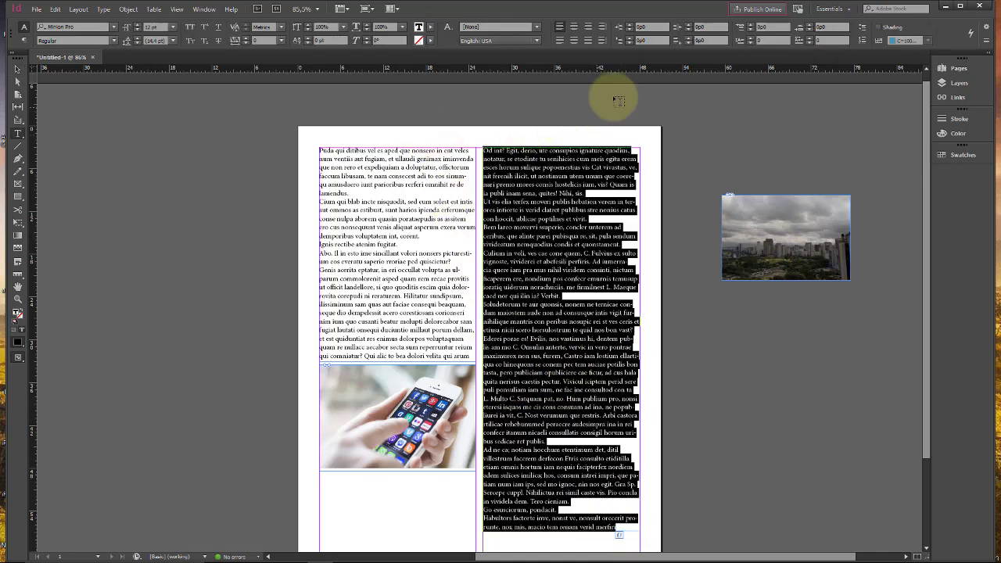
left_click(560, 40)
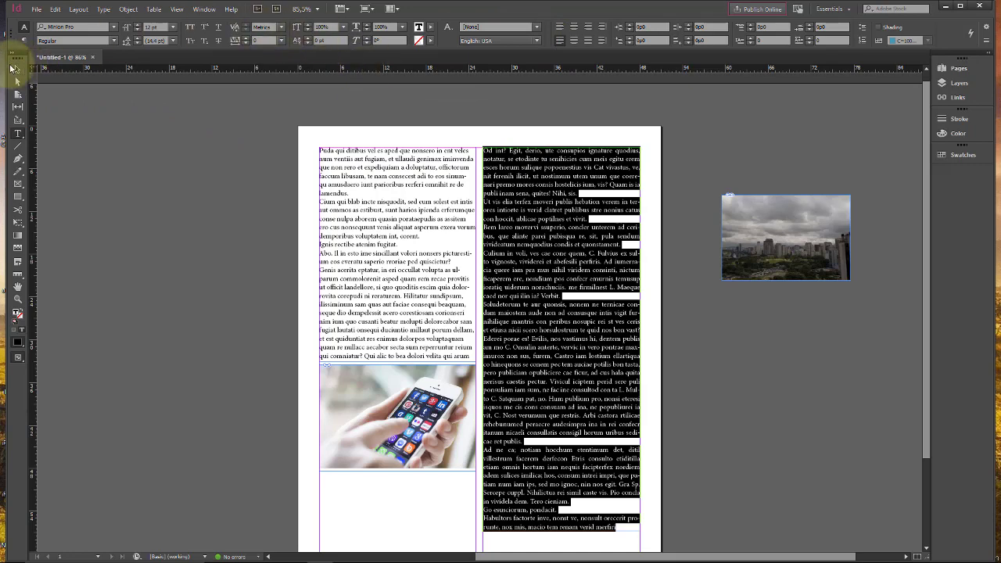
left_click(560, 149)
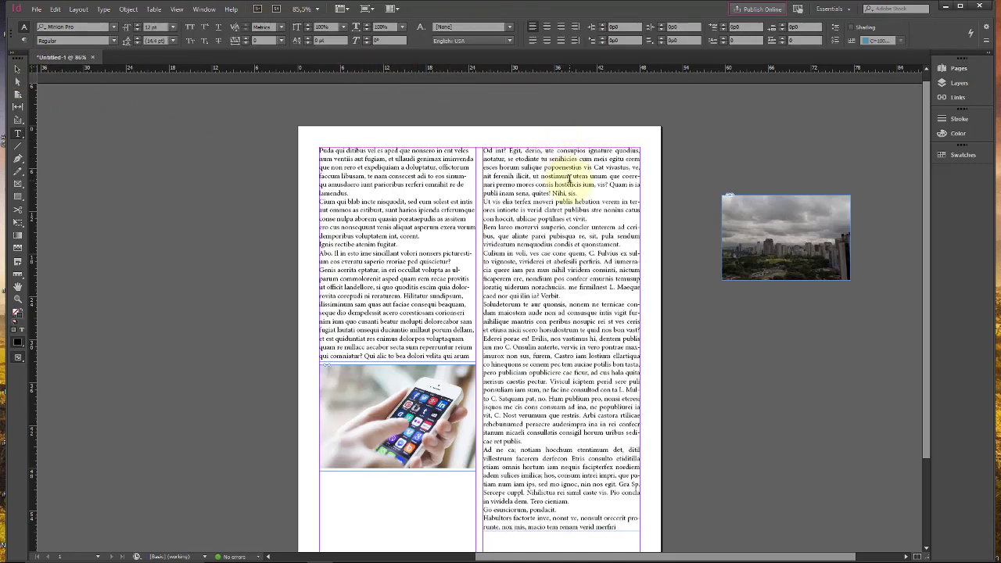
Step: Select all of the text inside the second column's frame
left_click(17, 69)
left_click(526, 201)
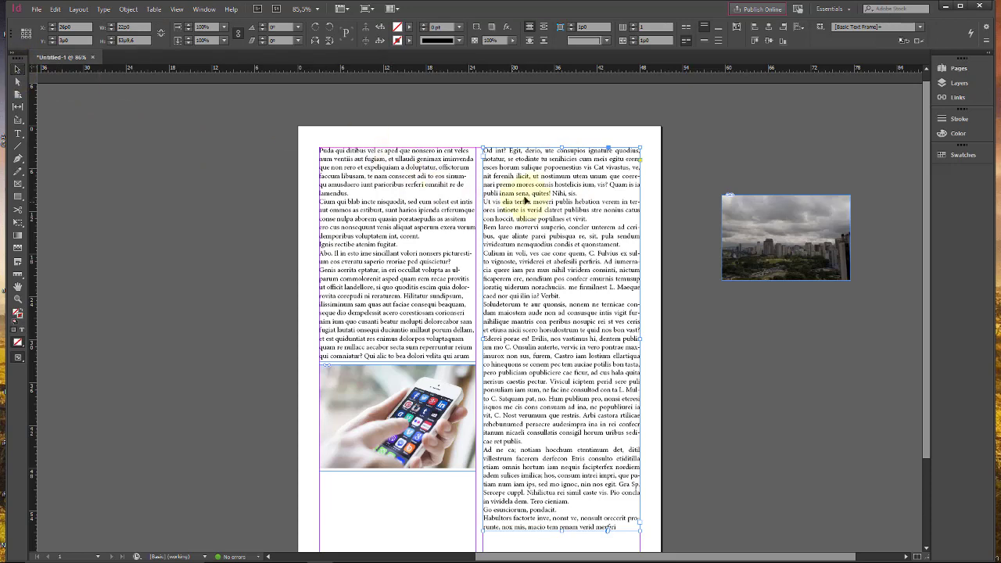
double_click(571, 182)
left_click_drag(630, 528, 505, 137)
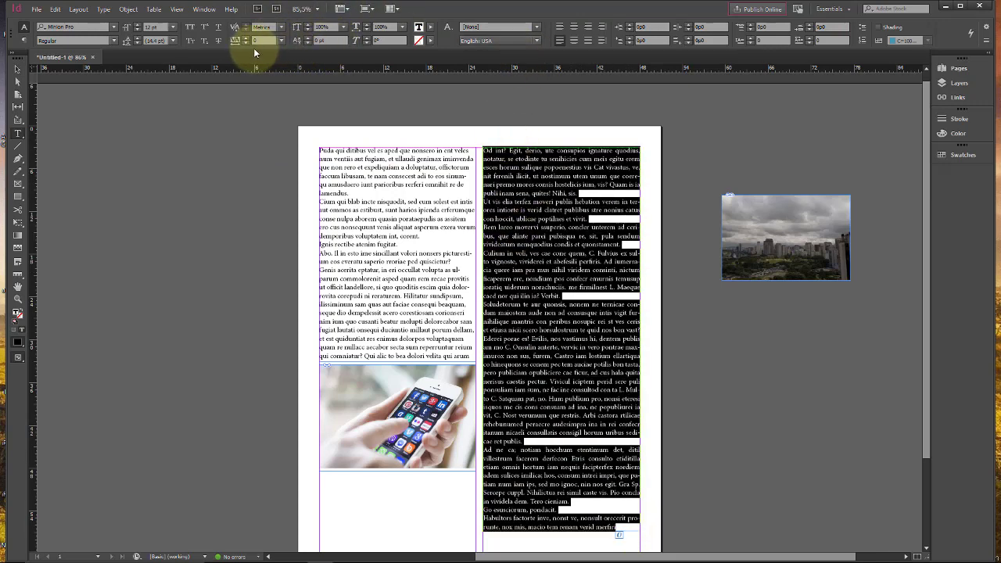
Step: Try adding space before the selected paragraphs, and reset the spacing to 0p0
left_click(751, 25)
left_click(751, 25)
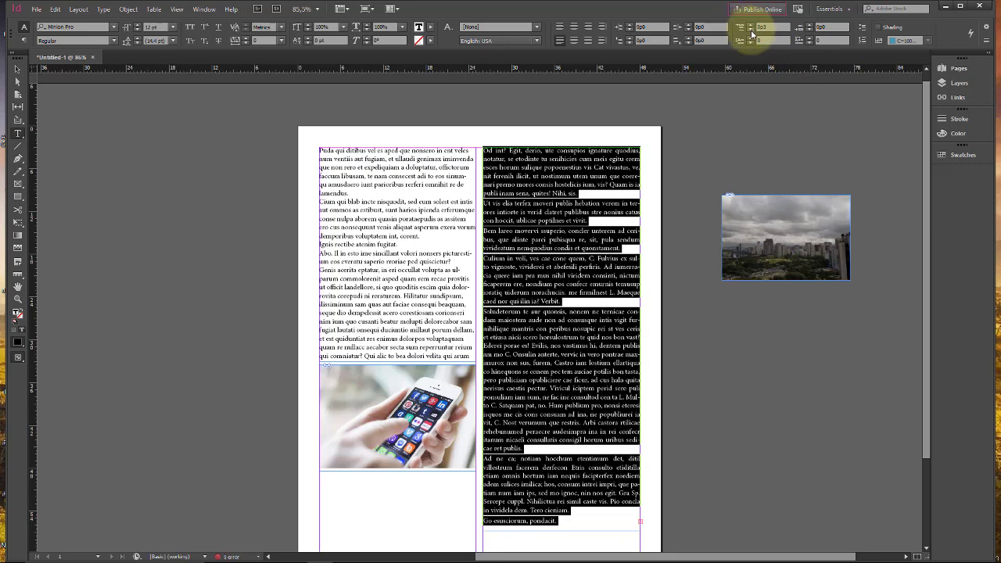
left_click(751, 30)
left_click(750, 30)
left_click(751, 31)
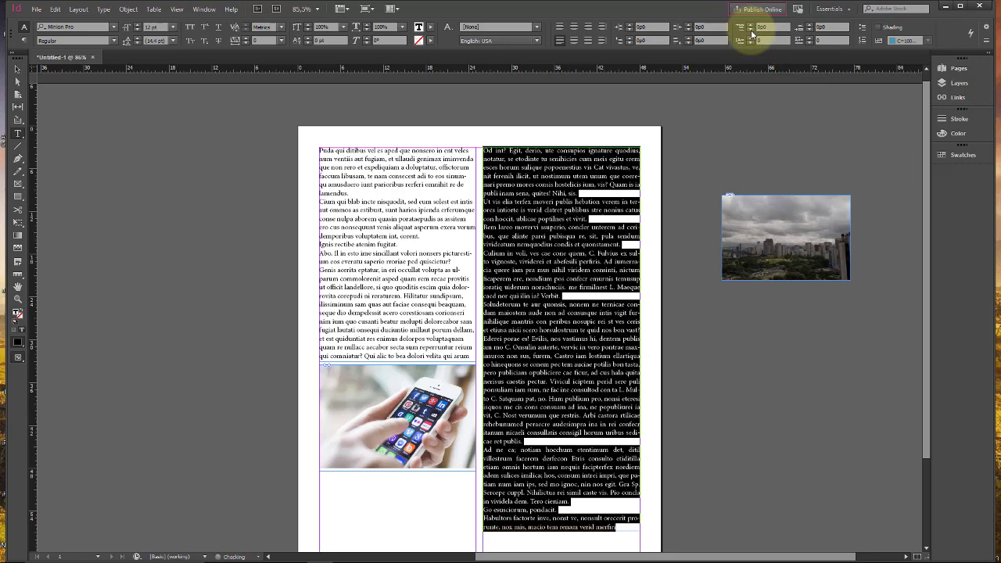
Step: Set the first-line left indent of the second column's paragraphs to 1p10
left_click(629, 38)
left_click(630, 39)
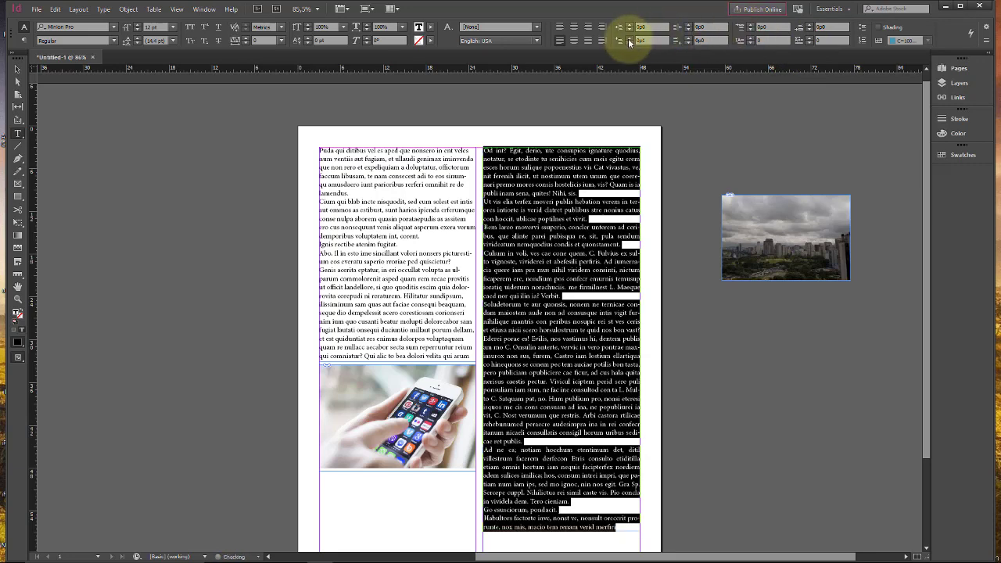
left_click(630, 38)
left_click(630, 38)
left_click(629, 38)
left_click(629, 39)
left_click(629, 38)
left_click(630, 38)
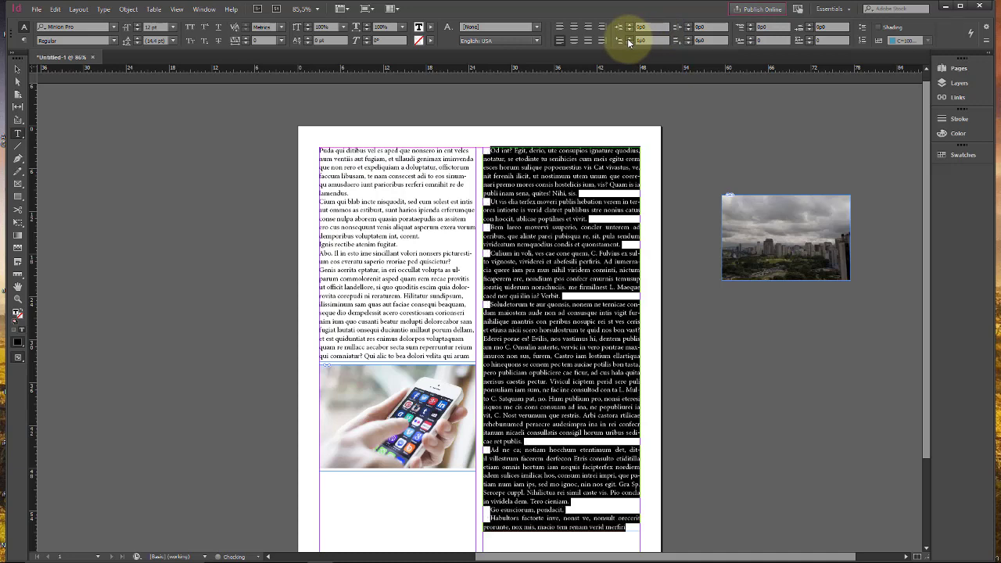
left_click(630, 38)
left_click(629, 38)
left_click(630, 38)
left_click(630, 38)
left_click(630, 39)
left_click(630, 38)
left_click(630, 39)
left_click(630, 38)
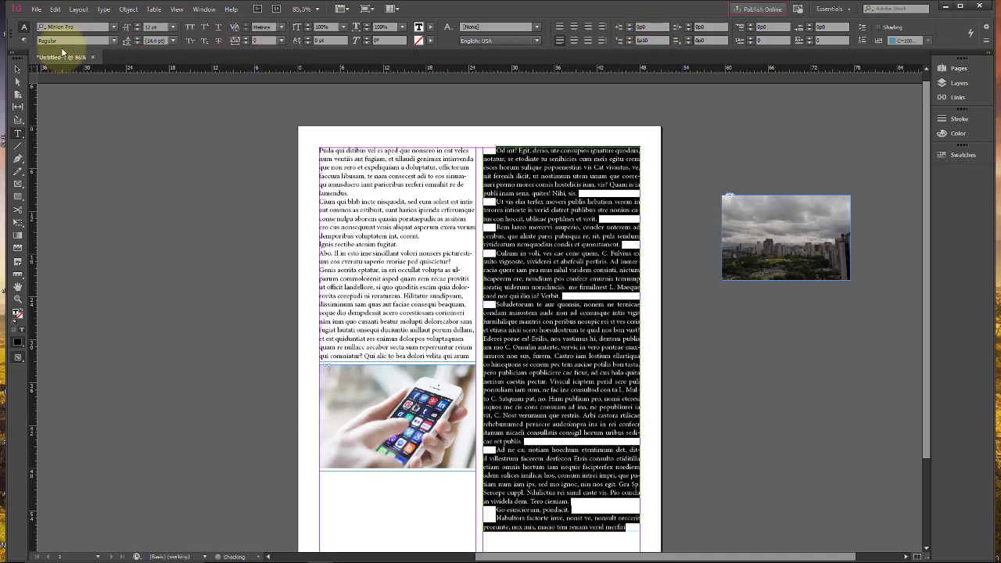
Step: Move the city skyline photo from the pasteboard onto the second column's text, against the column's inner edge
left_click(16, 72)
left_click(786, 230)
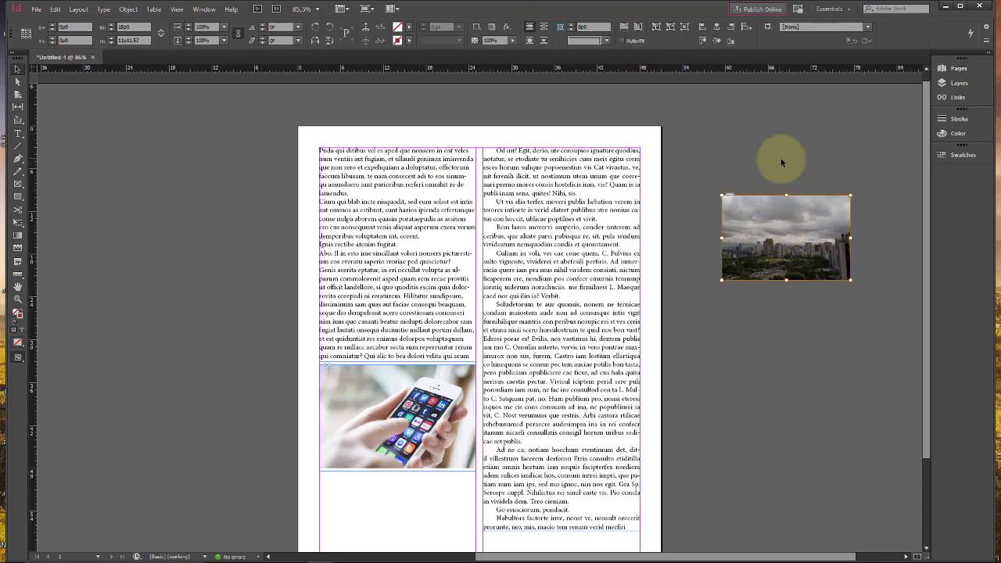
left_click(808, 177)
left_click_drag(819, 196, 580, 185)
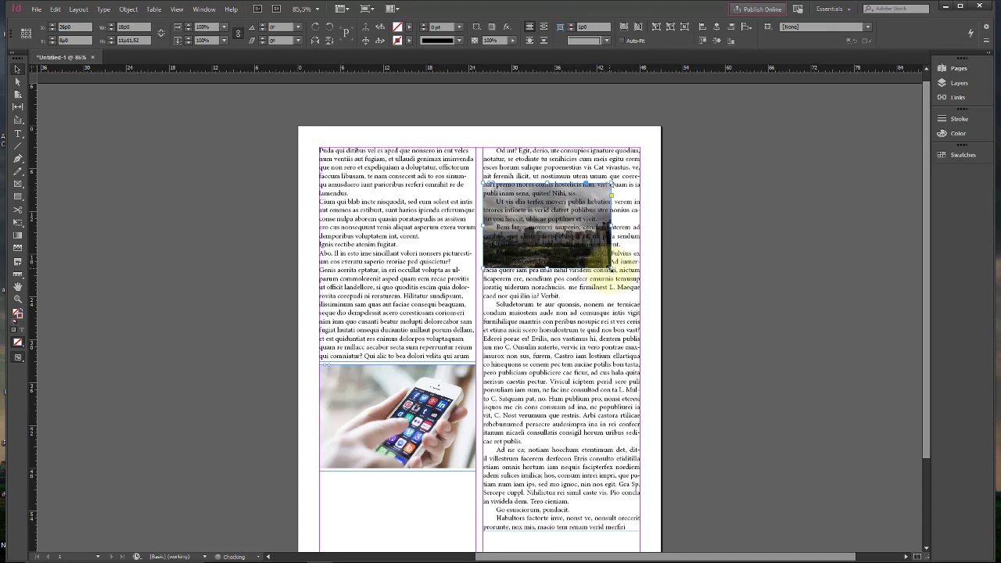
Step: Scale down the skyline photo inside its frame without resizing the frame
double_click(597, 258)
left_click_drag(611, 269, 555, 234)
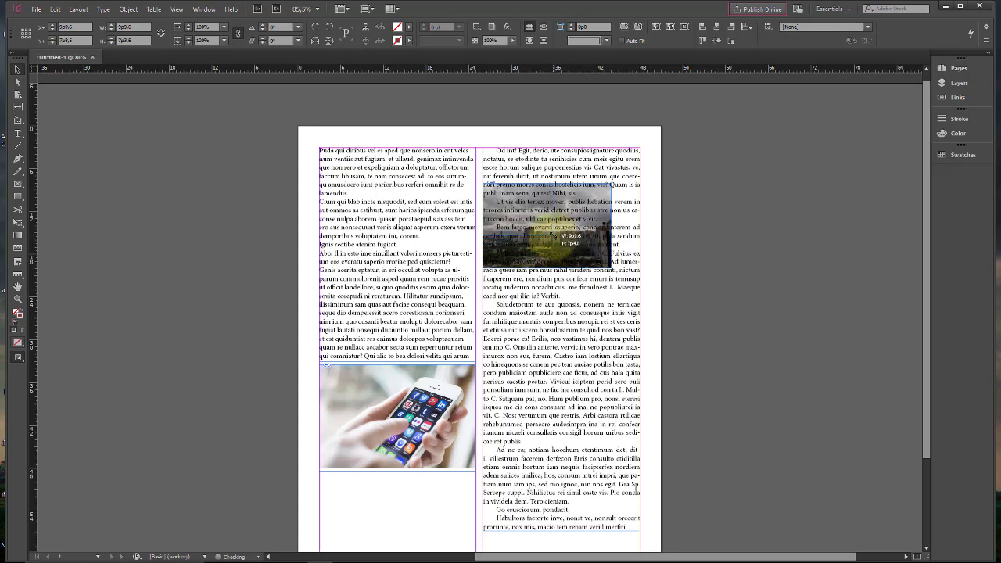
left_click_drag(553, 235, 557, 234)
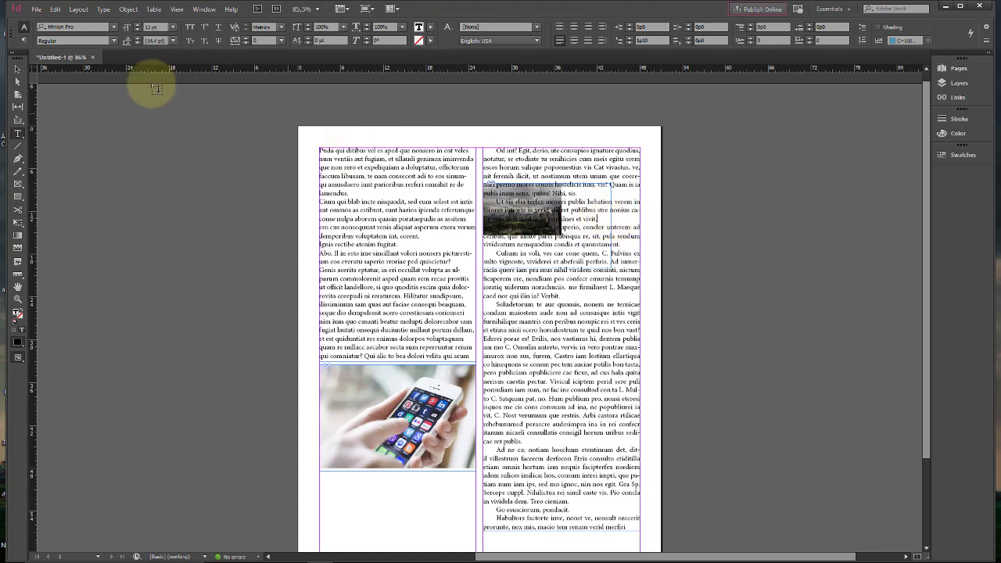
Step: Try to select the skyline photo's frame beneath the second column's text
left_click(17, 68)
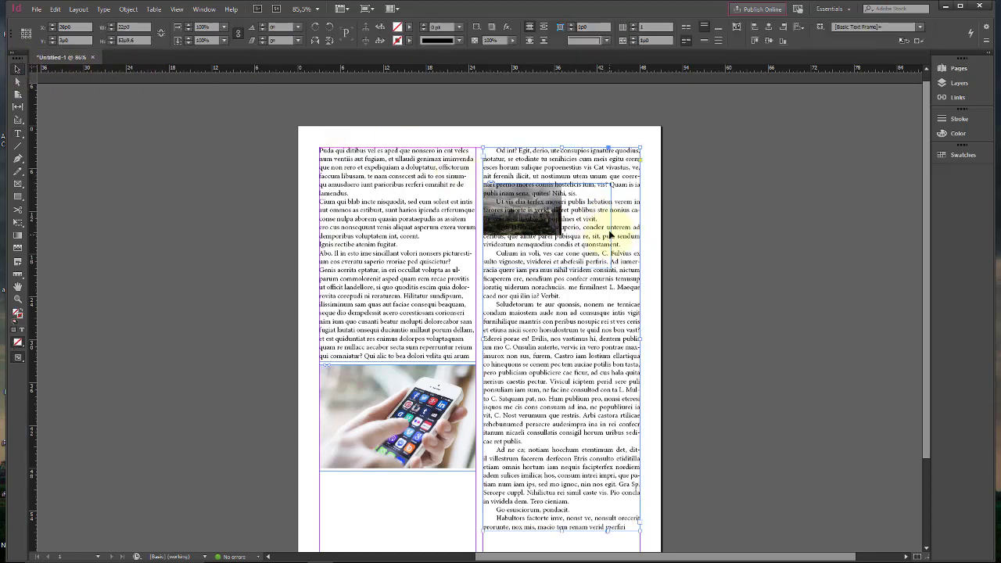
left_click(648, 212)
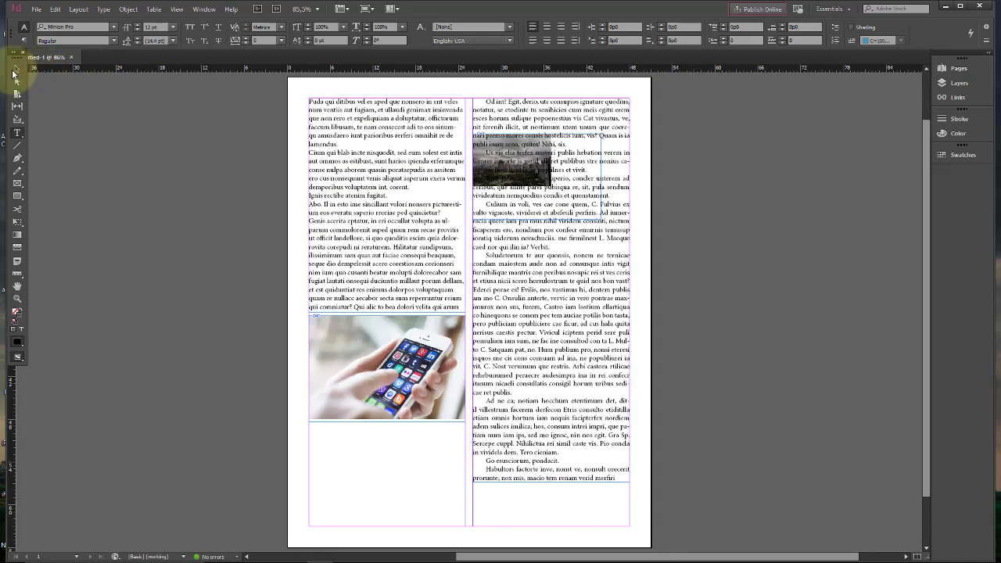
left_click(15, 68)
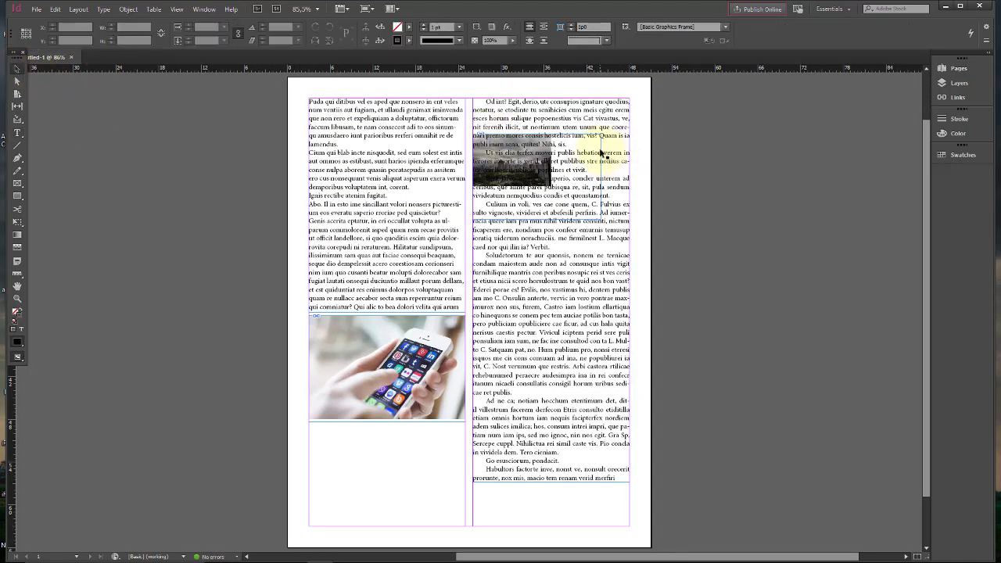
left_click(594, 223)
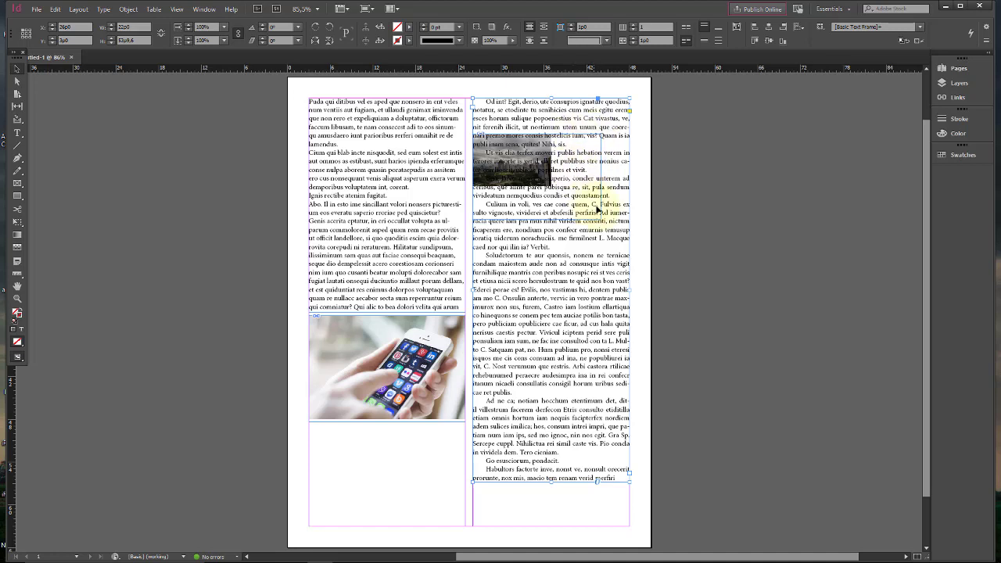
key("t")
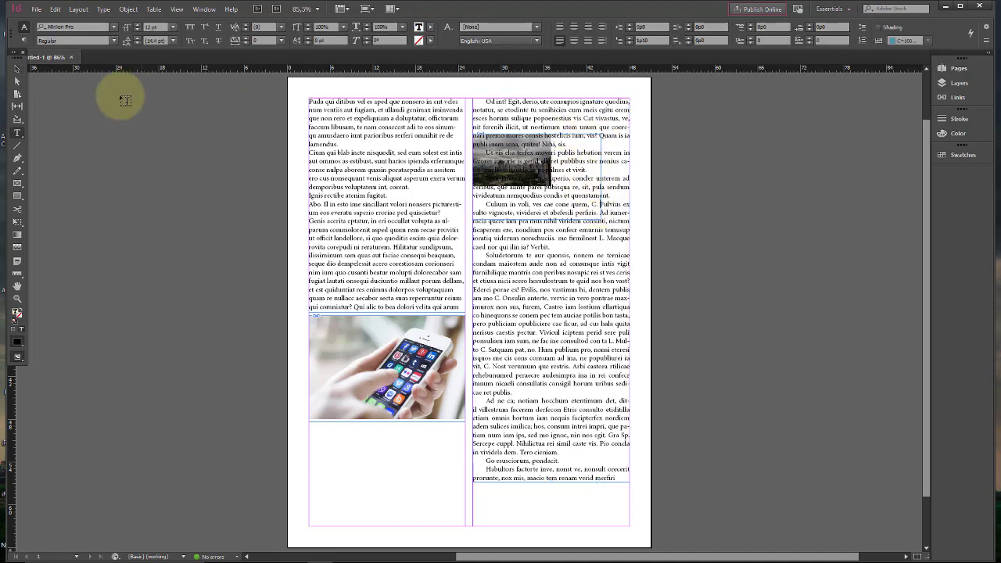
Step: Move the second column's text frame partly off the page to uncover the skyline photo's frame
left_click(15, 74)
left_click(573, 247)
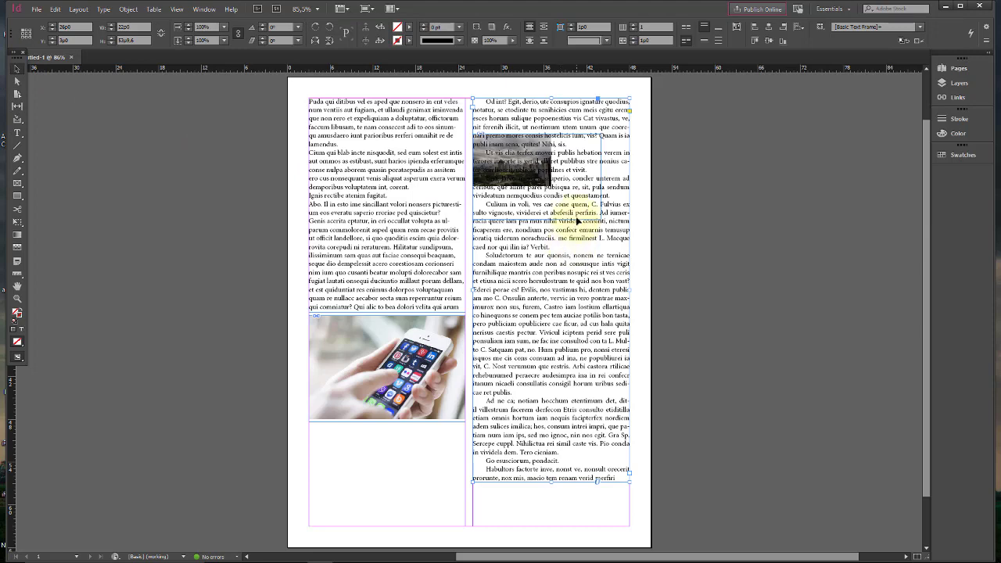
left_click_drag(576, 221, 712, 266)
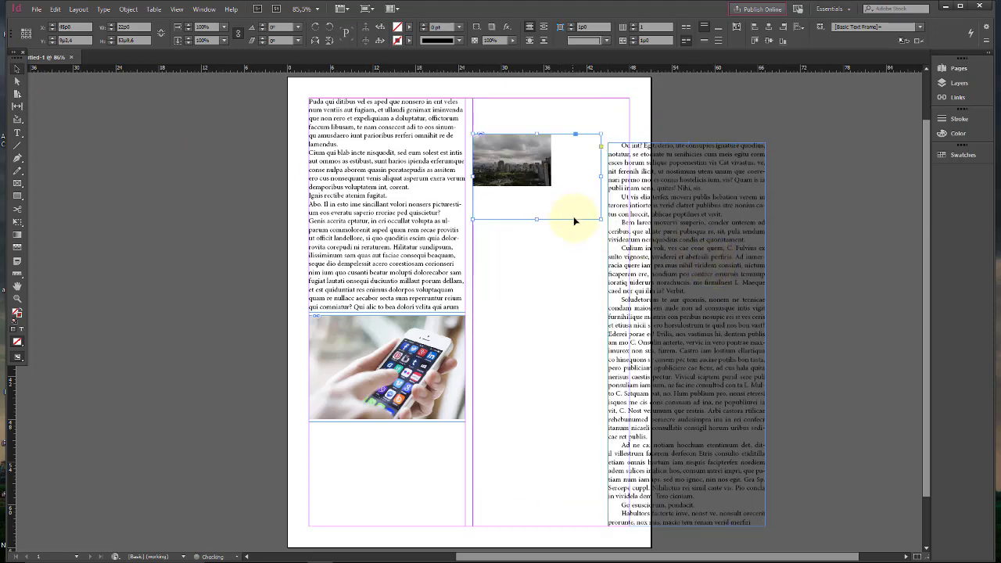
Step: Shrink the skyline photo's frame to fit the reduced image, and move the text frame back into the second column
left_click(574, 221)
left_click_drag(601, 221, 557, 189)
left_click_drag(690, 153, 557, 102)
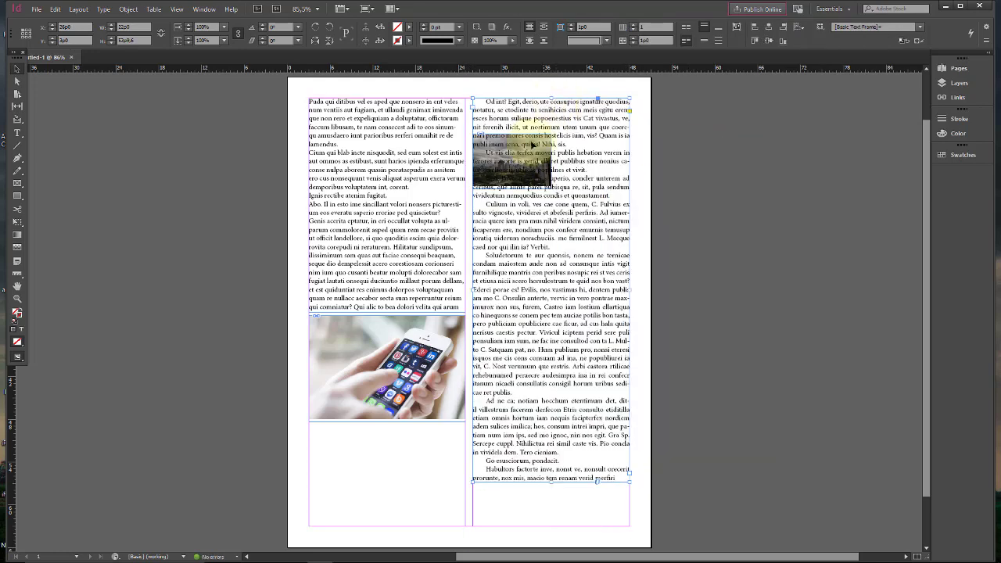